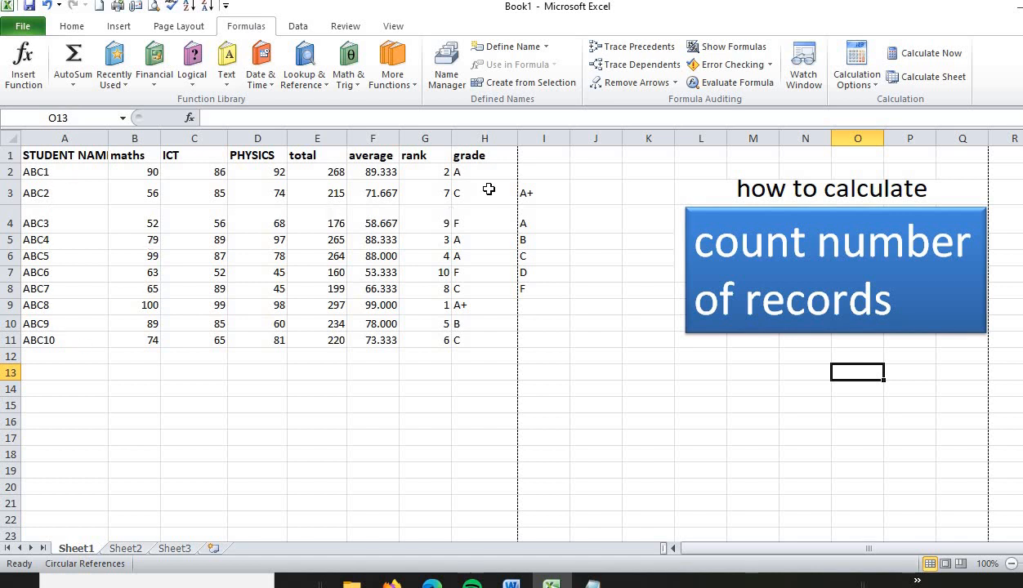
Step: Review the student grades in H2:H11 and the grade labels listed beside them in column I
{"action": "left_click", "coordinate": [479, 167]}
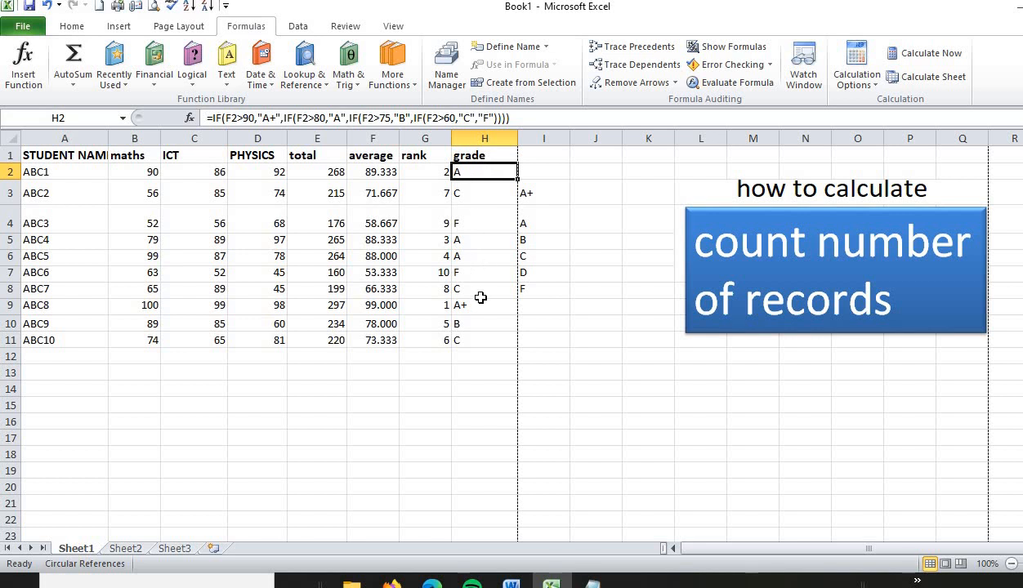
{"action": "left_click_drag", "start_coordinate": [479, 169], "coordinate": [481, 340]}
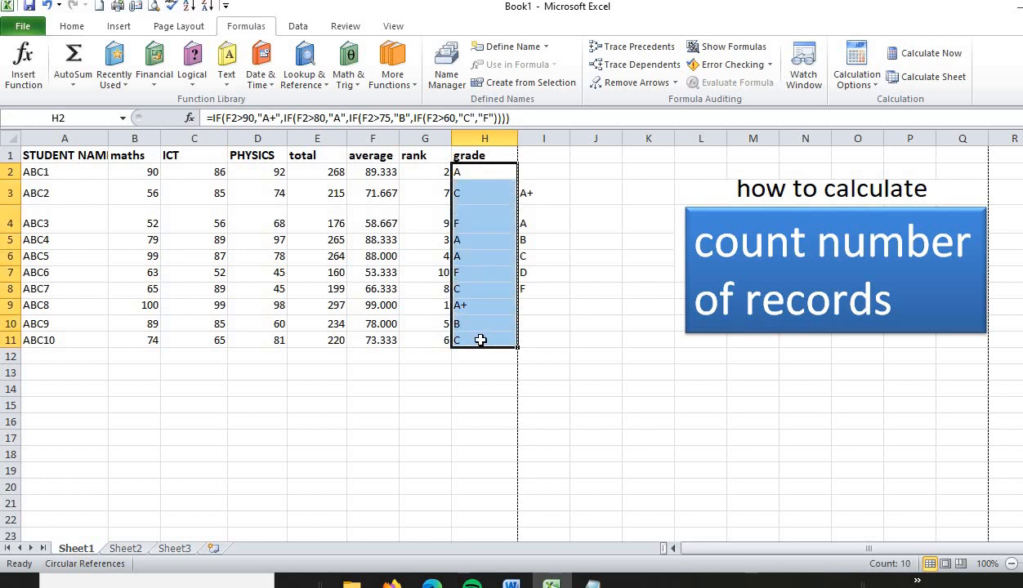
{"action": "left_click", "coordinate": [546, 226]}
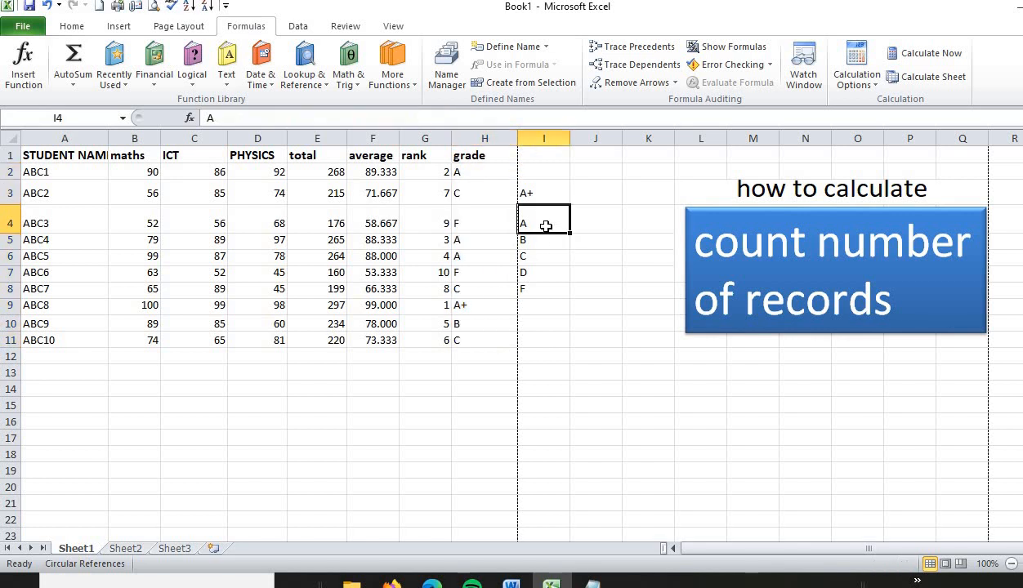
{"action": "left_click", "coordinate": [531, 240]}
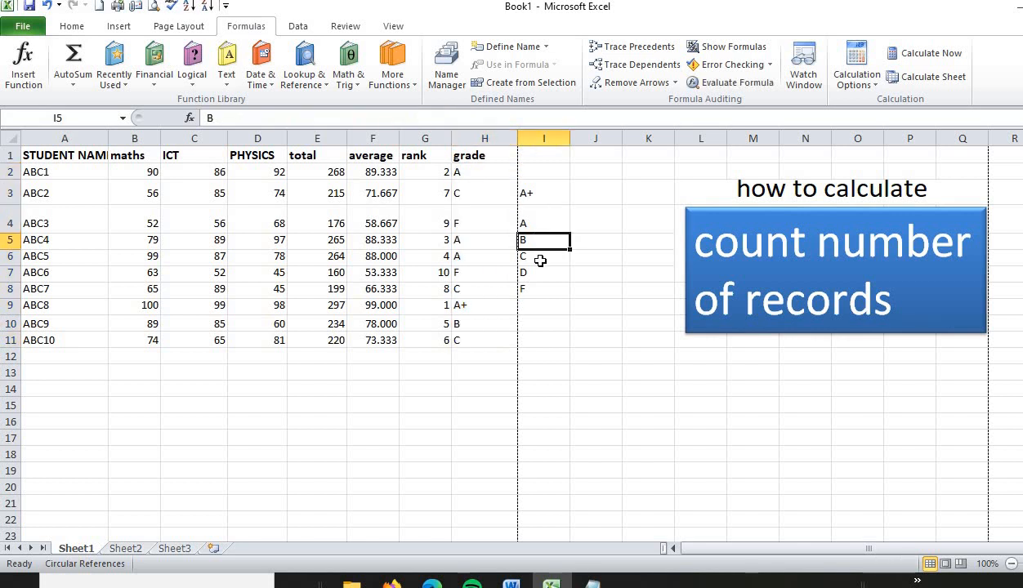
{"action": "left_click", "coordinate": [539, 259]}
{"action": "left_click", "coordinate": [536, 276]}
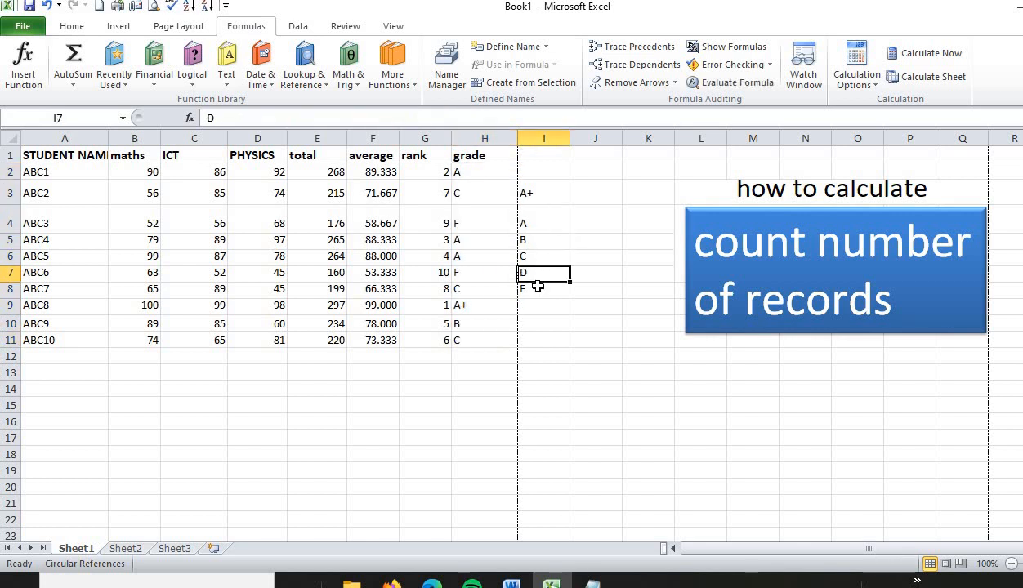
{"action": "left_click", "coordinate": [538, 287]}
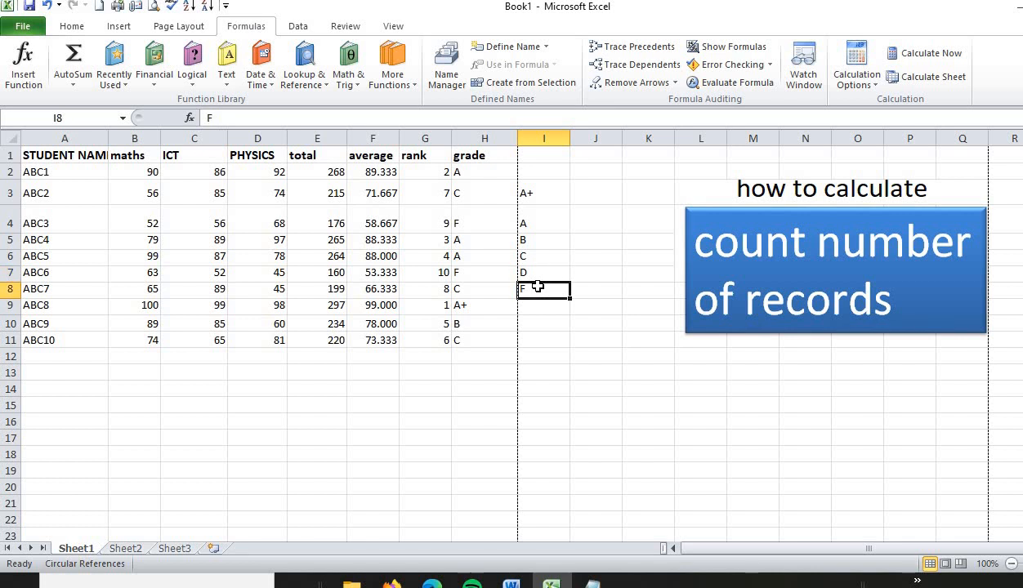
Step: Insert the COUNTIF function in cell J3, beside the A+ label, choosing it from the All function category
{"action": "left_click", "coordinate": [596, 193]}
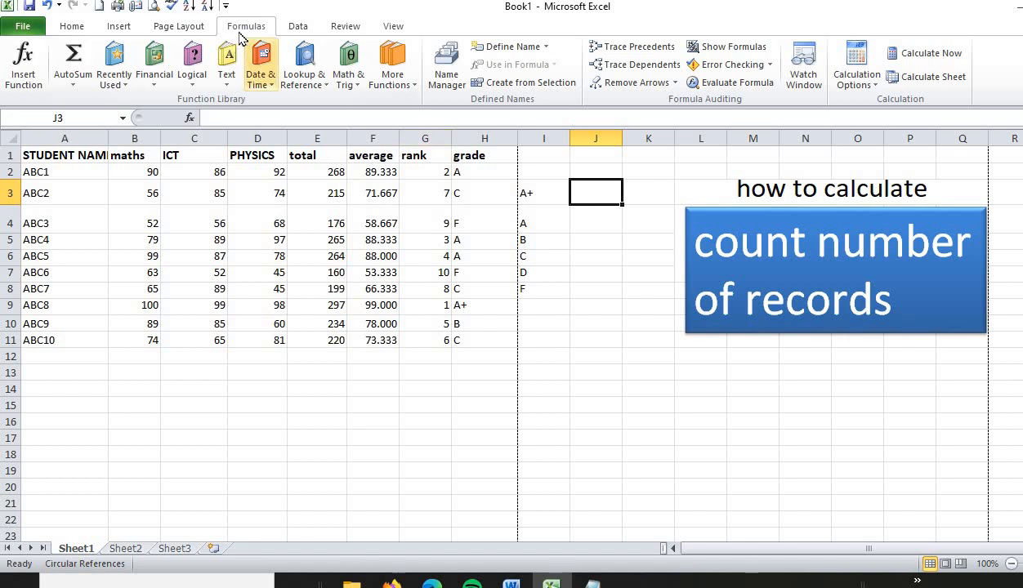
{"action": "left_click", "coordinate": [25, 78]}
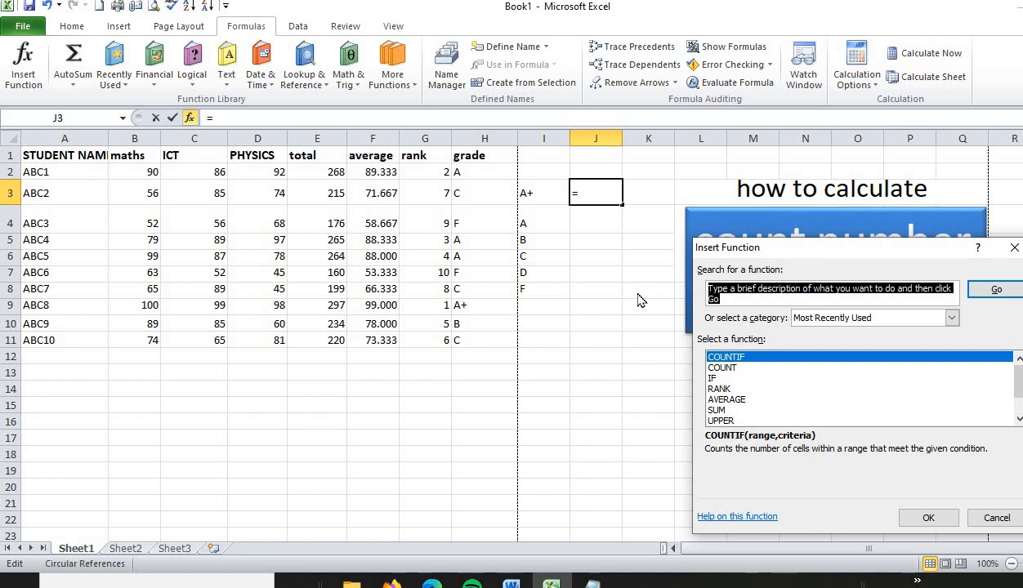
{"action": "left_click", "coordinate": [878, 318]}
{"action": "left_click", "coordinate": [878, 319]}
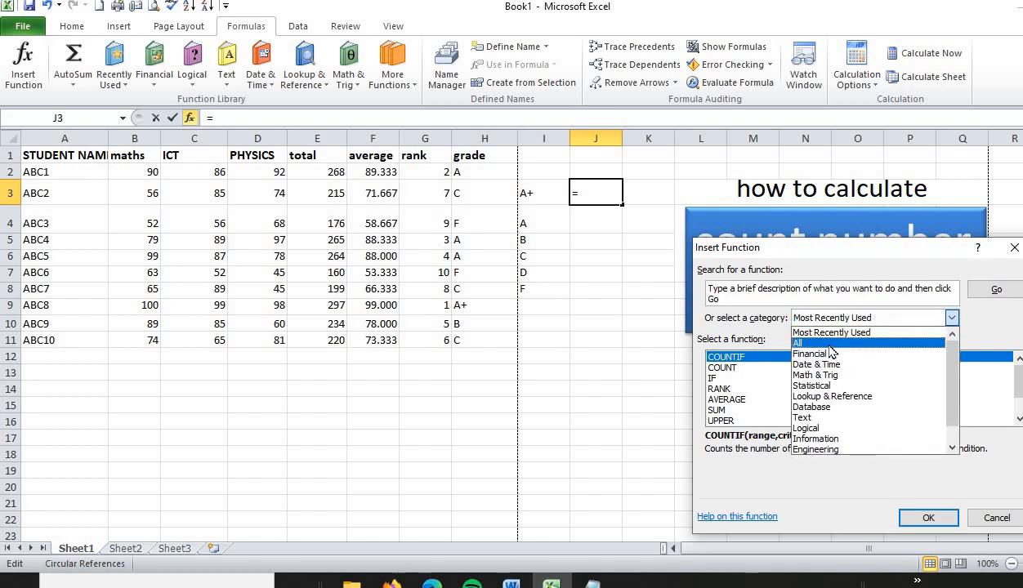
{"action": "left_click", "coordinate": [819, 342]}
{"action": "left_click", "coordinate": [728, 369]}
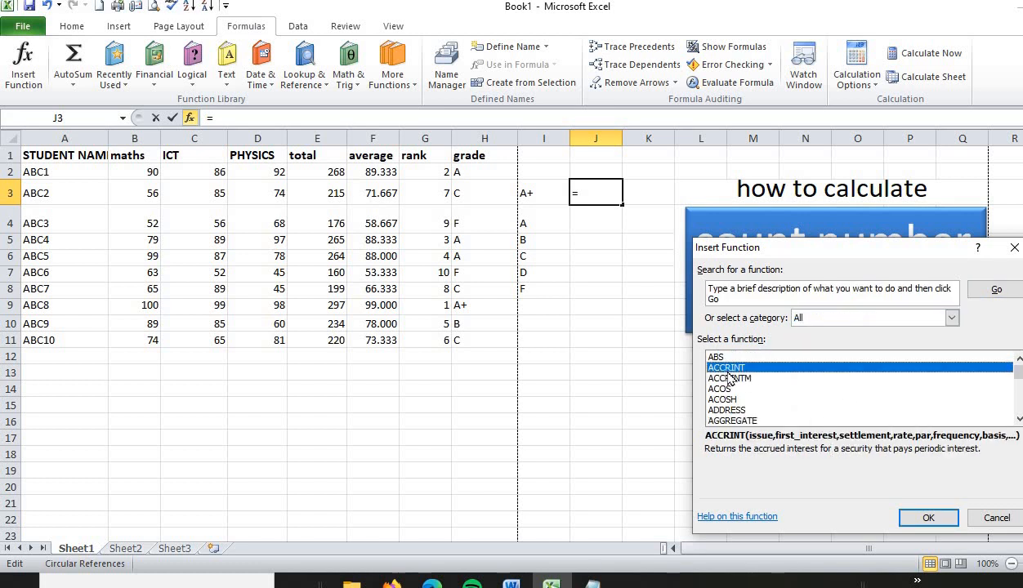
{"action": "key", "text": "Down"}
{"action": "key", "text": "Down"}
{"action": "key", "text": "Down"}
{"action": "key", "text": "Down"}
{"action": "key", "text": "Down"}
{"action": "key", "text": "Down"}
{"action": "key", "text": "Down"}
{"action": "key", "text": "Down"}
{"action": "key", "text": "Down"}
{"action": "key", "text": "Down"}
{"action": "key", "text": "Down"}
{"action": "key", "text": "Down"}
{"action": "key", "text": "Down"}
{"action": "key", "text": "Down"}
{"action": "key", "text": "Down"}
{"action": "key", "text": "Down"}
{"action": "key", "text": "Down"}
{"action": "key", "text": "Down"}
{"action": "key", "text": "Down"}
{"action": "key", "text": "Down"}
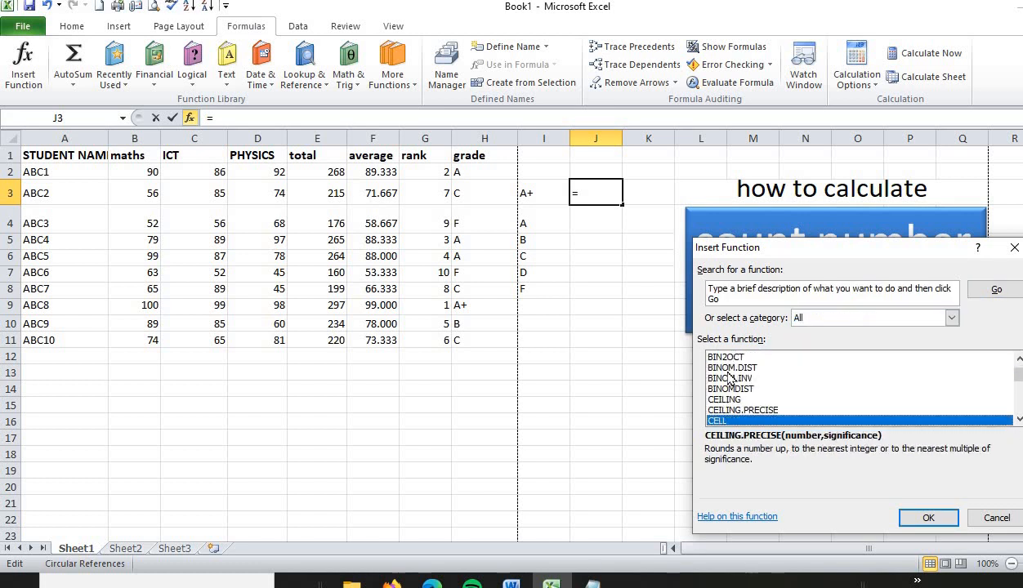
{"action": "key", "text": "Down"}
{"action": "key", "text": "Down"}
{"action": "key", "text": "Down"}
{"action": "key", "text": "Down"}
{"action": "key", "text": "Down"}
{"action": "key", "text": "Down"}
{"action": "key", "text": "Down"}
{"action": "key", "text": "Down"}
{"action": "key", "text": "Down"}
{"action": "key", "text": "Down"}
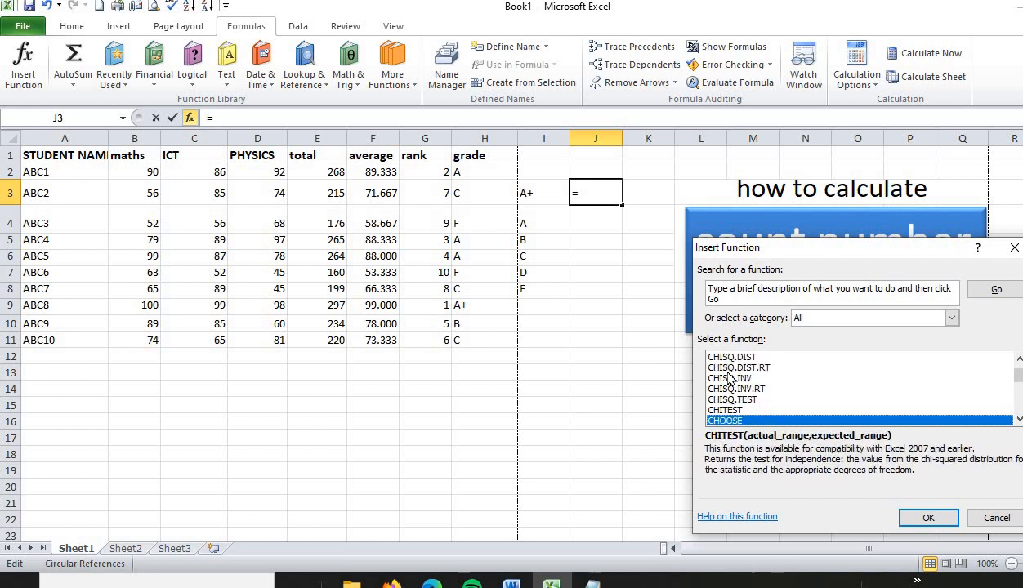
{"action": "key", "text": "Down"}
{"action": "key", "text": "Down"}
{"action": "key", "text": "Down"}
{"action": "key", "text": "Down"}
{"action": "key", "text": "Down"}
{"action": "key", "text": "Down"}
{"action": "key", "text": "Down"}
{"action": "key", "text": "Down"}
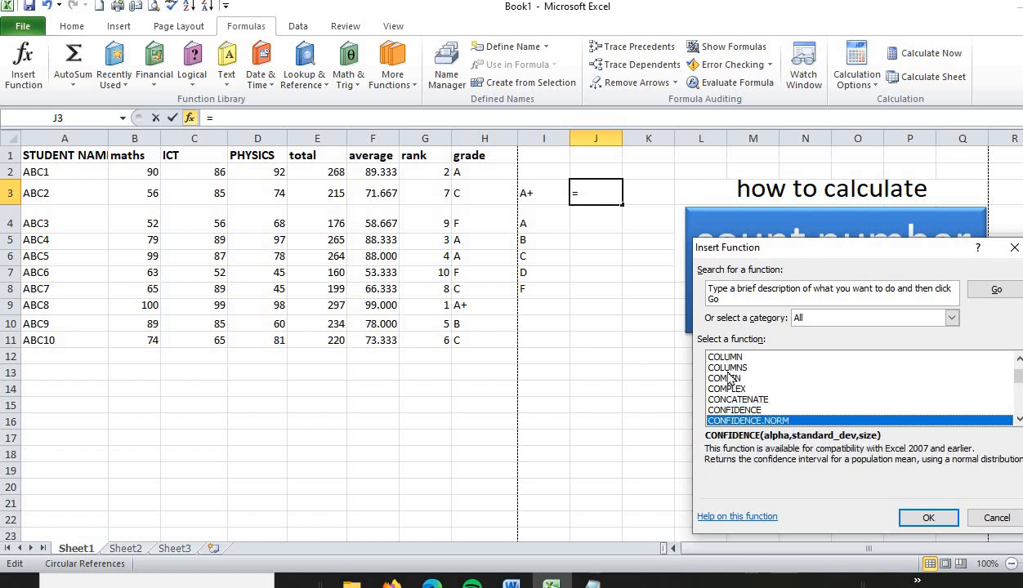
{"action": "key", "text": "Down"}
{"action": "key", "text": "Down"}
{"action": "key", "text": "Down"}
{"action": "key", "text": "Down"}
{"action": "key", "text": "Down"}
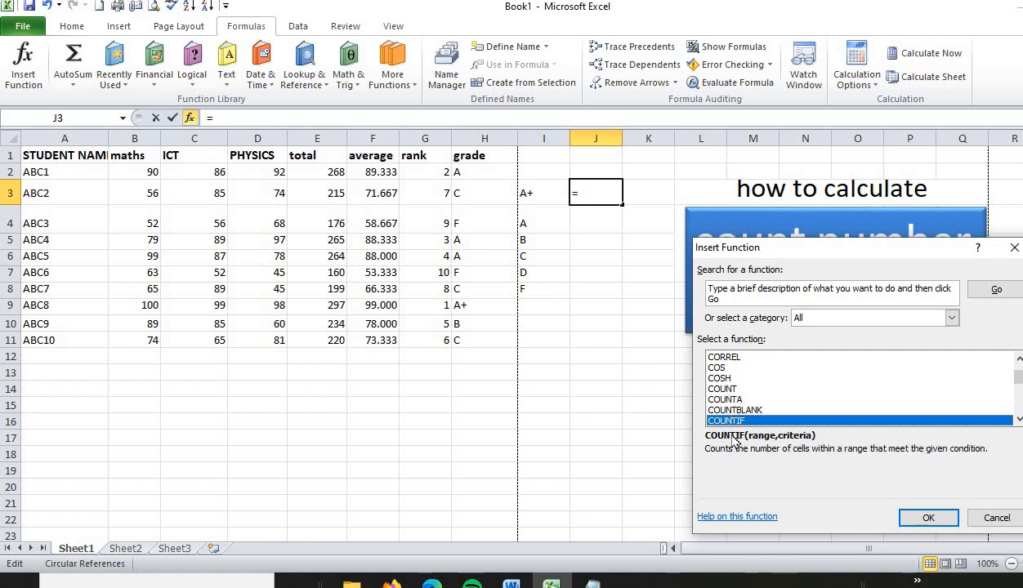
{"action": "left_click", "coordinate": [915, 514]}
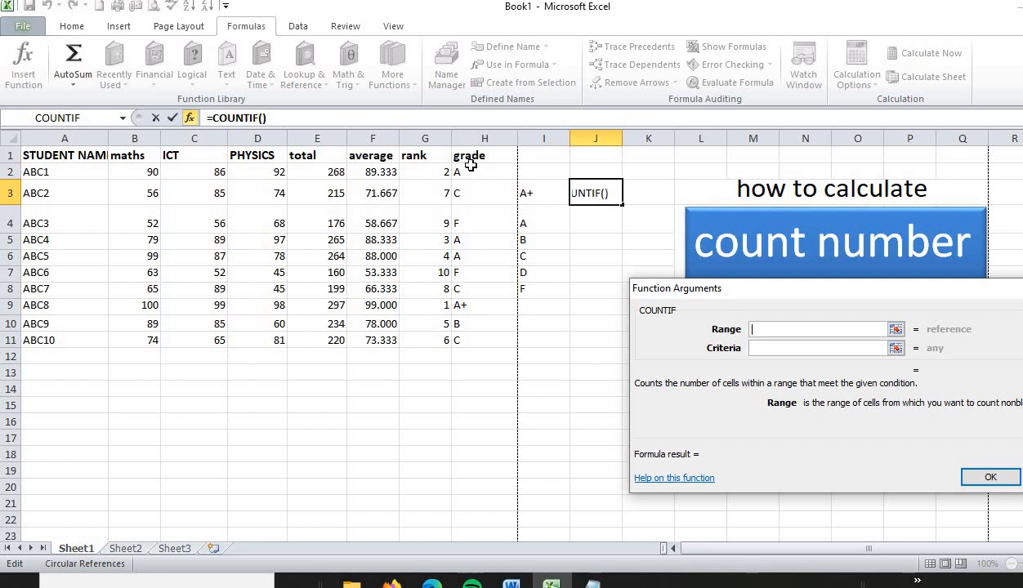
Step: Complete the COUNTIF in J3 with range H2:H11 and criteria "A+", and check it against the grade column
{"action": "left_click_drag", "start_coordinate": [471, 172], "coordinate": [478, 338]}
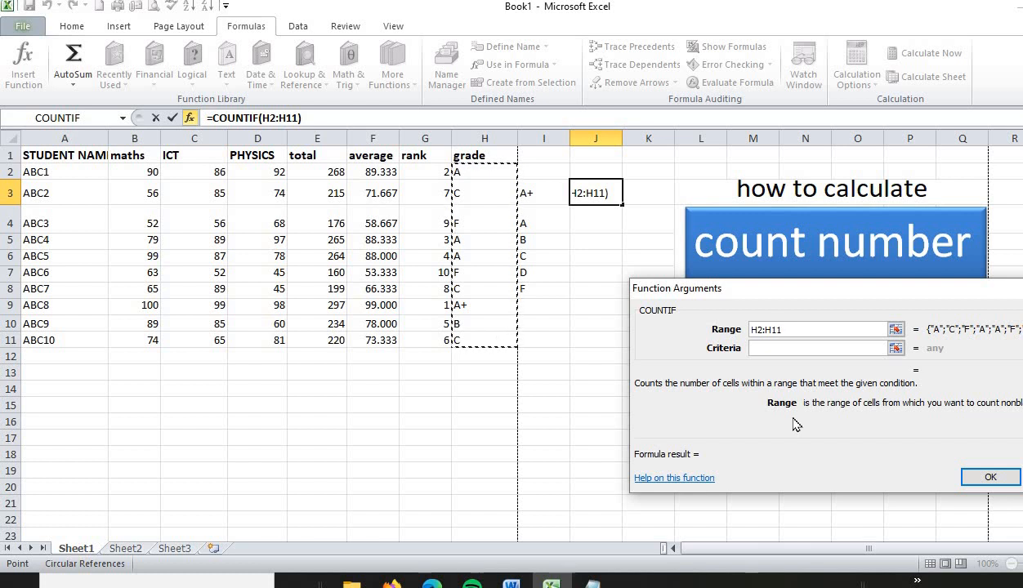
{"action": "left_click", "coordinate": [770, 347]}
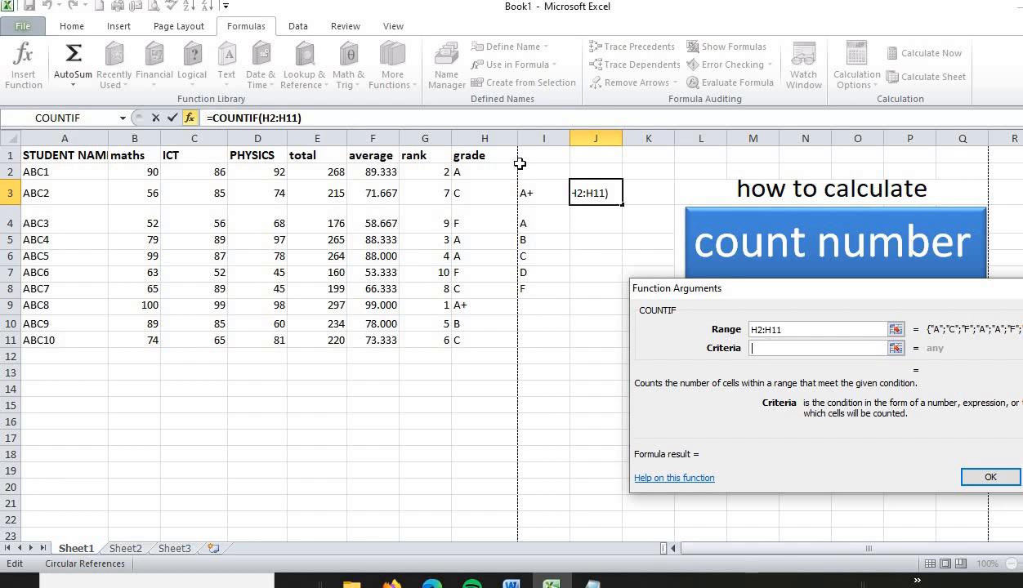
{"action": "type", "text": "\""}
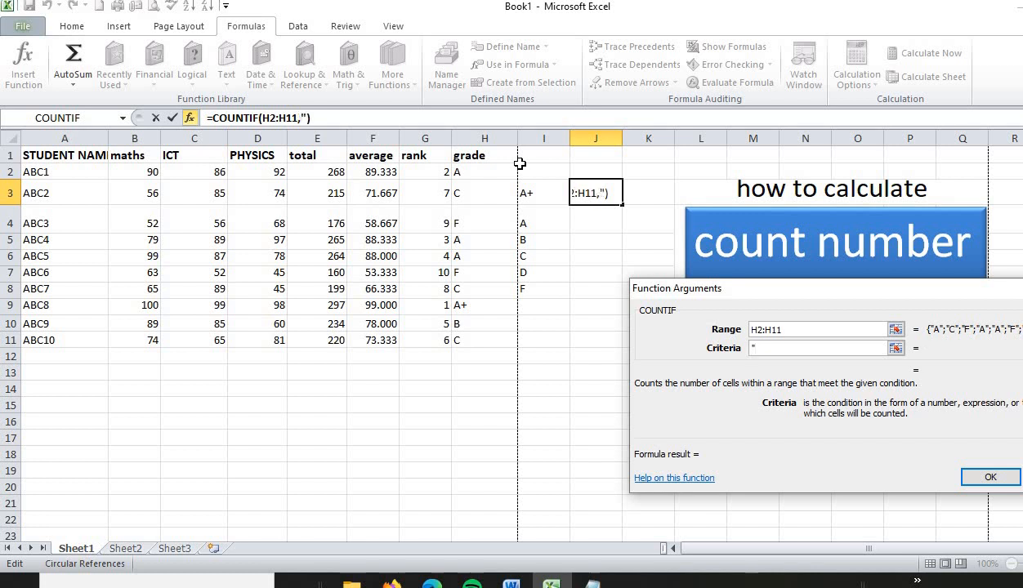
{"action": "type", "text": "A+\""}
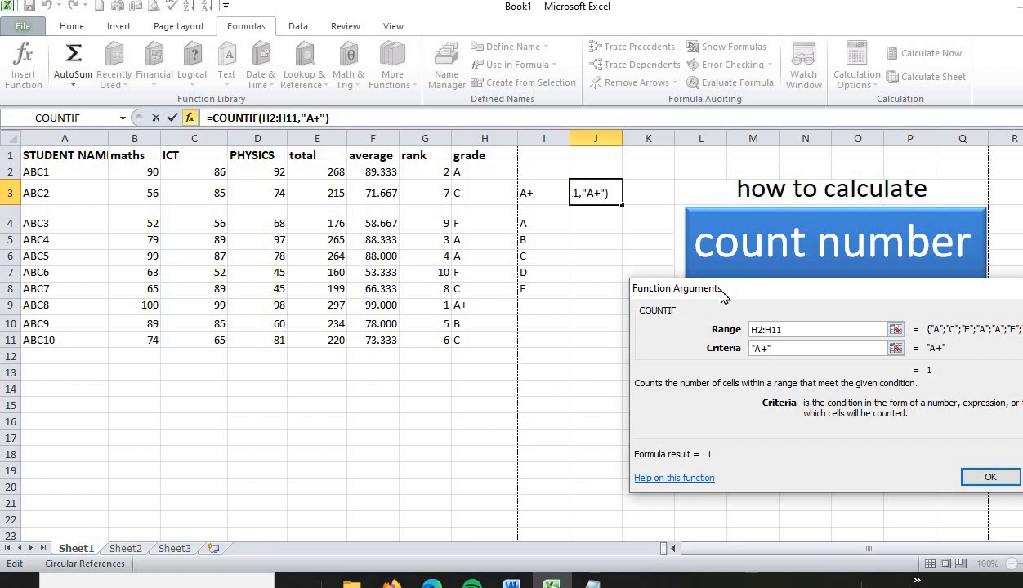
{"action": "left_click_drag", "start_coordinate": [817, 290], "coordinate": [645, 330]}
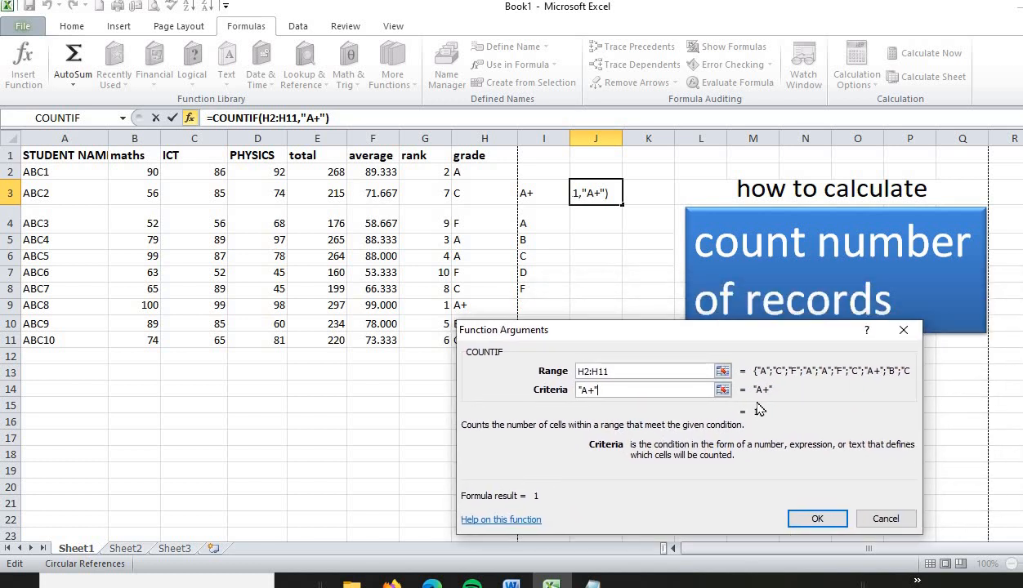
{"action": "left_click", "coordinate": [817, 518]}
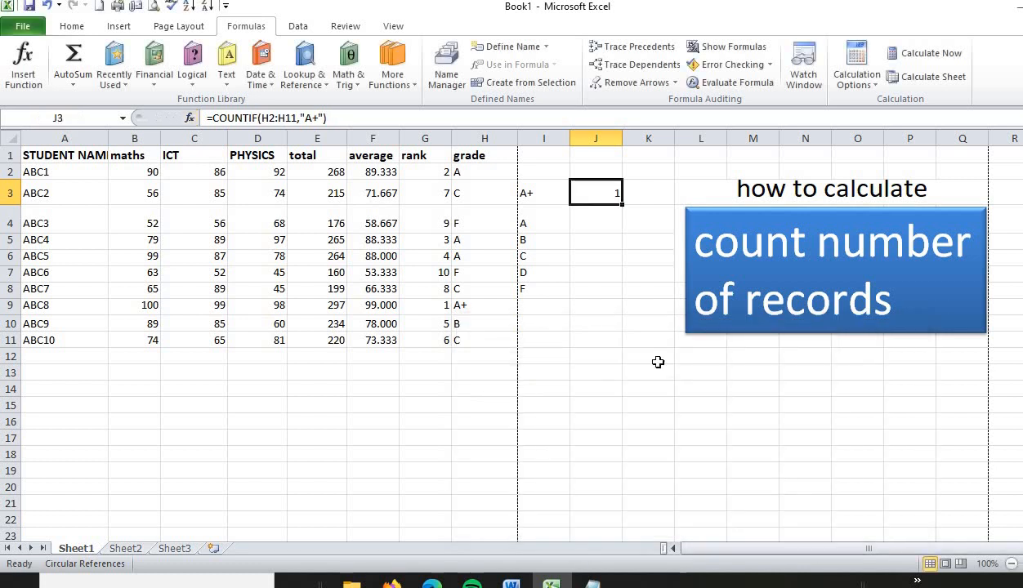
{"action": "left_click_drag", "start_coordinate": [462, 165], "coordinate": [466, 335]}
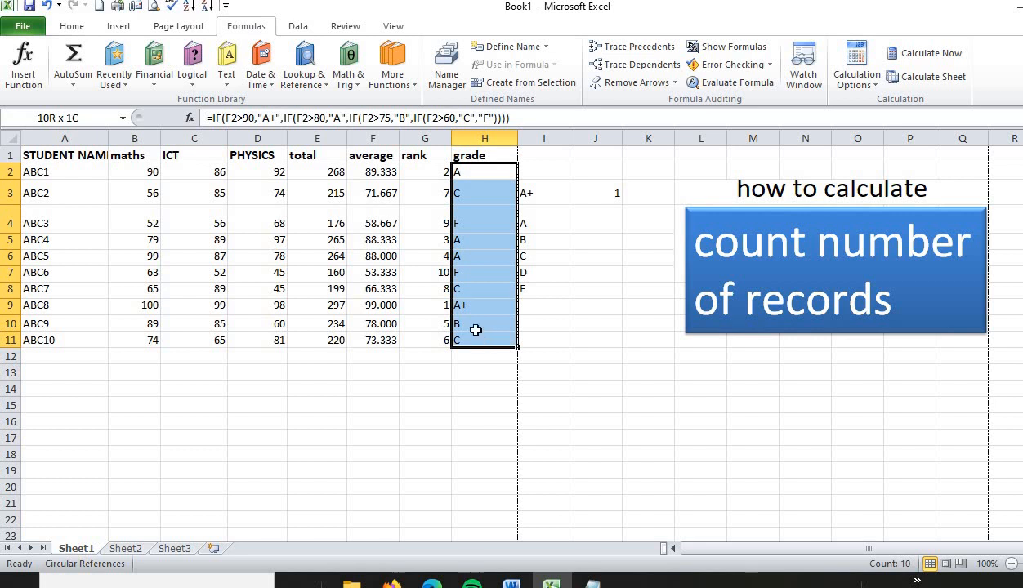
{"action": "left_click", "coordinate": [467, 309]}
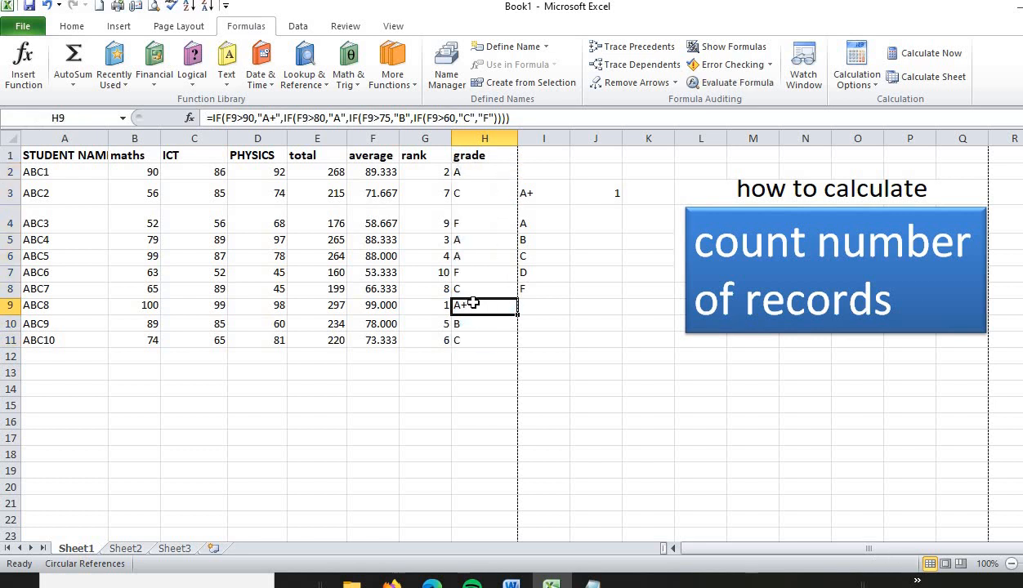
Step: Insert the COUNTIF function in cell J4, beside the A label, from the full function list
{"action": "left_click", "coordinate": [595, 220]}
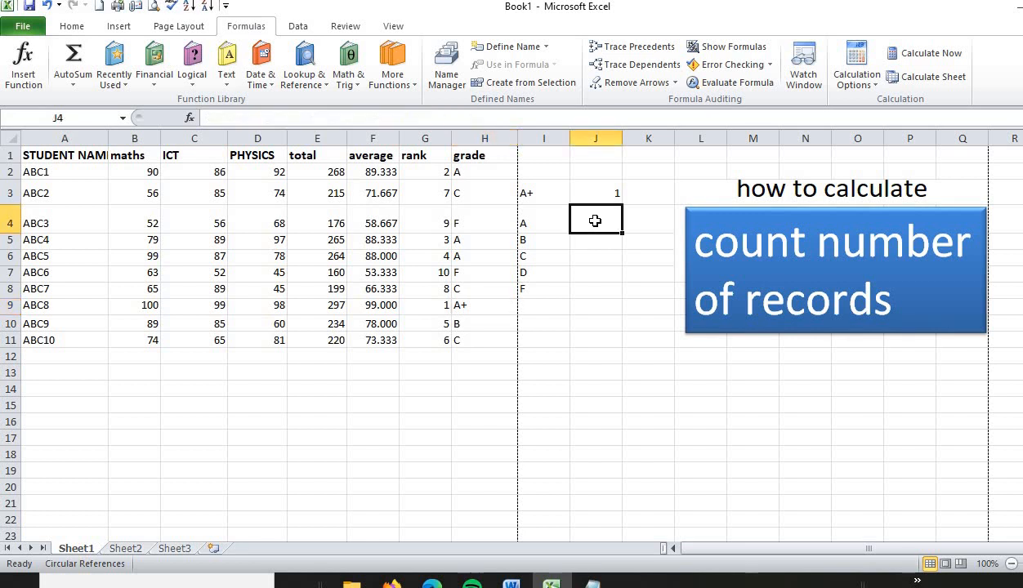
{"action": "left_click", "coordinate": [19, 66]}
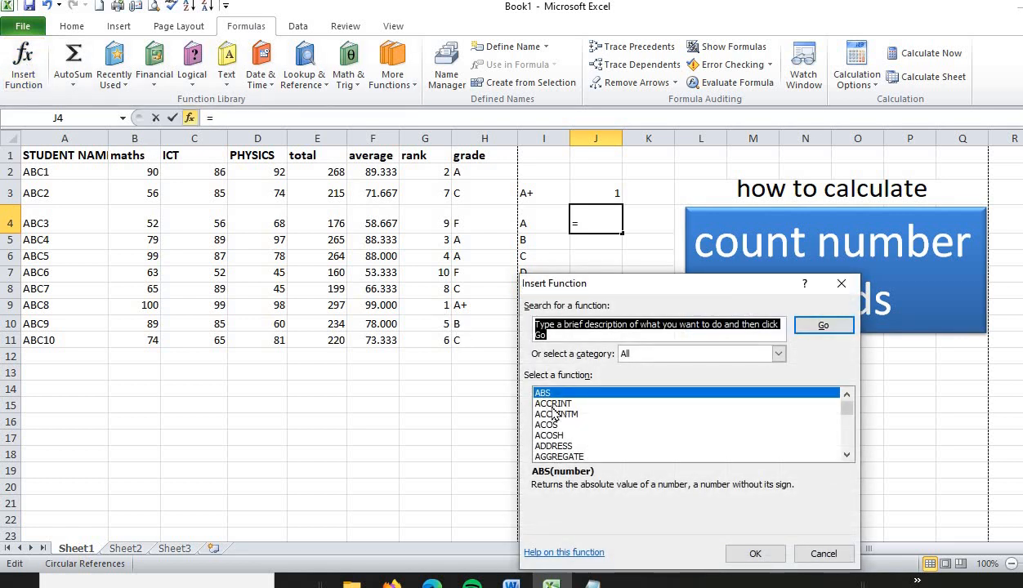
{"action": "left_click", "coordinate": [553, 408]}
{"action": "key", "text": "Down"}
{"action": "key", "text": "Down"}
{"action": "key", "text": "Down"}
{"action": "key", "text": "Down"}
{"action": "key", "text": "Down"}
{"action": "key", "text": "Down"}
{"action": "key", "text": "Down"}
{"action": "key", "text": "Down"}
{"action": "key", "text": "Down"}
{"action": "key", "text": "Down"}
{"action": "key", "text": "Down"}
{"action": "key", "text": "Down"}
{"action": "key", "text": "Down"}
{"action": "key", "text": "Down"}
{"action": "key", "text": "Down"}
{"action": "key", "text": "Down"}
{"action": "key", "text": "Down"}
{"action": "key", "text": "Down"}
{"action": "key", "text": "Down"}
{"action": "key", "text": "Down"}
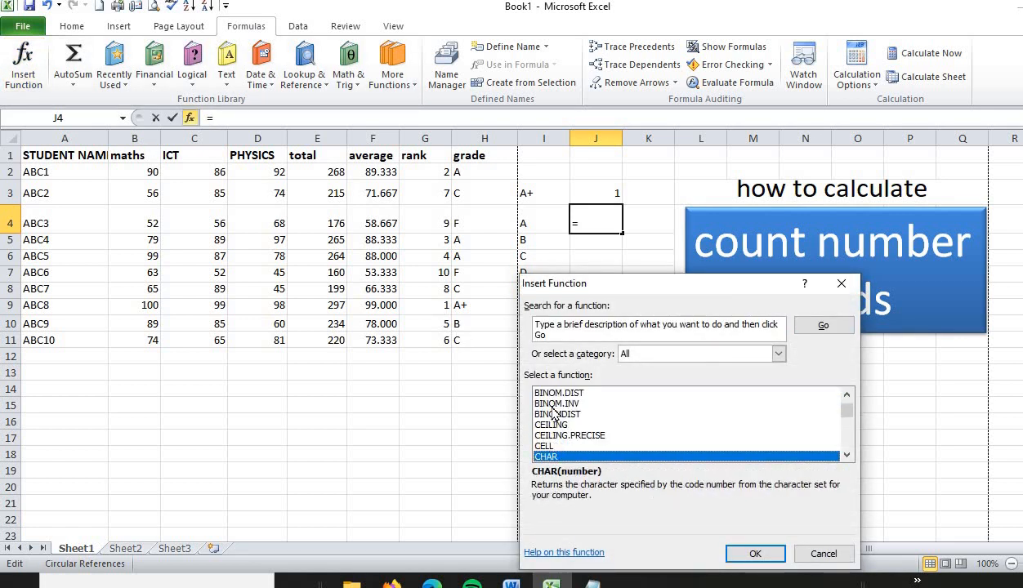
{"action": "key", "text": "Down"}
{"action": "key", "text": "Down"}
{"action": "key", "text": "Down"}
{"action": "key", "text": "Down"}
{"action": "key", "text": "Down"}
{"action": "key", "text": "Down"}
{"action": "key", "text": "Down"}
{"action": "key", "text": "Down"}
{"action": "key", "text": "Down"}
{"action": "key", "text": "Down"}
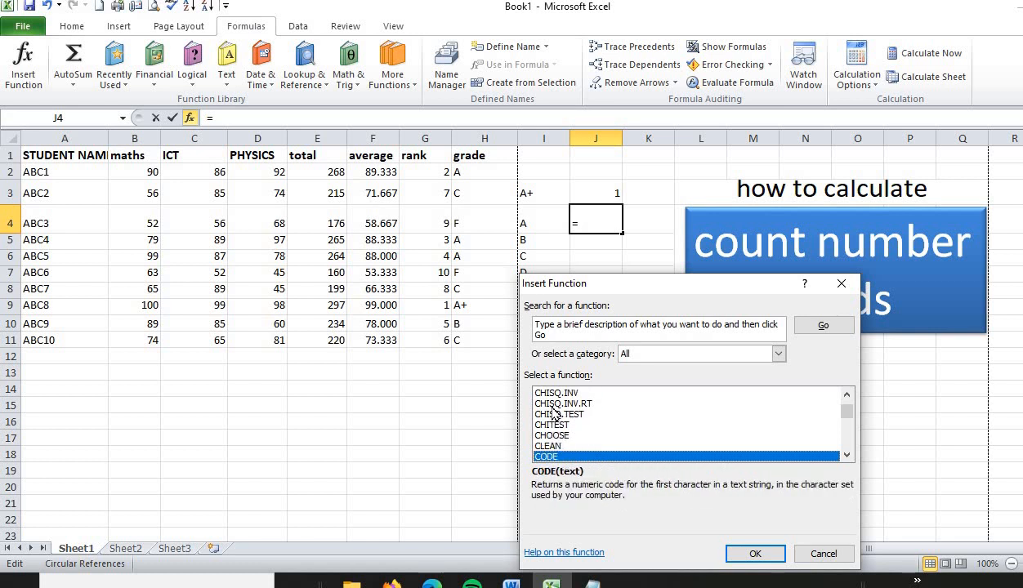
{"action": "key", "text": "Down"}
{"action": "key", "text": "Down"}
{"action": "key", "text": "Down"}
{"action": "key", "text": "Down"}
{"action": "key", "text": "Down"}
{"action": "key", "text": "Down"}
{"action": "key", "text": "Down"}
{"action": "key", "text": "Down"}
{"action": "key", "text": "Down"}
{"action": "key", "text": "Down"}
{"action": "key", "text": "Down"}
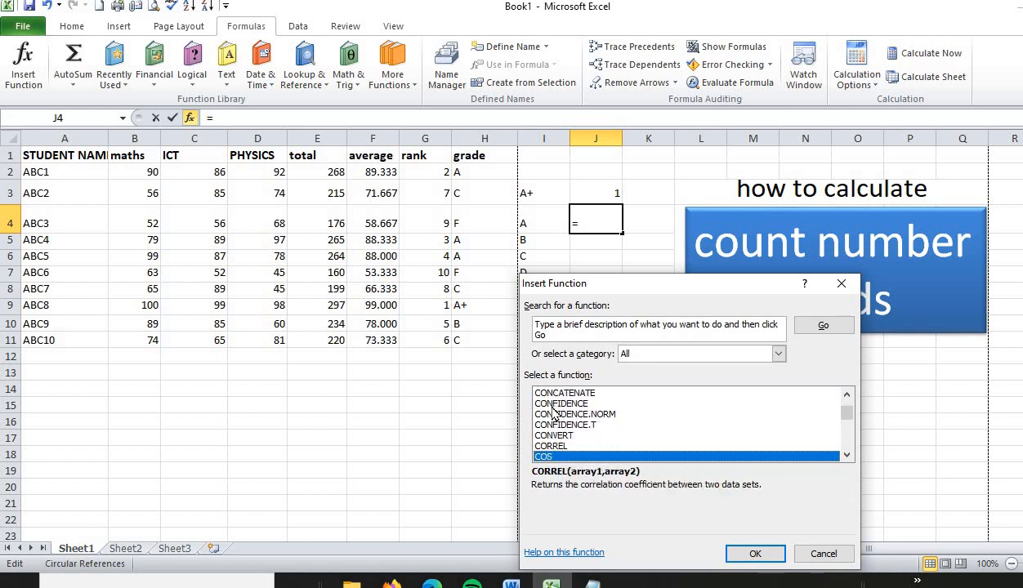
{"action": "key", "text": "Down"}
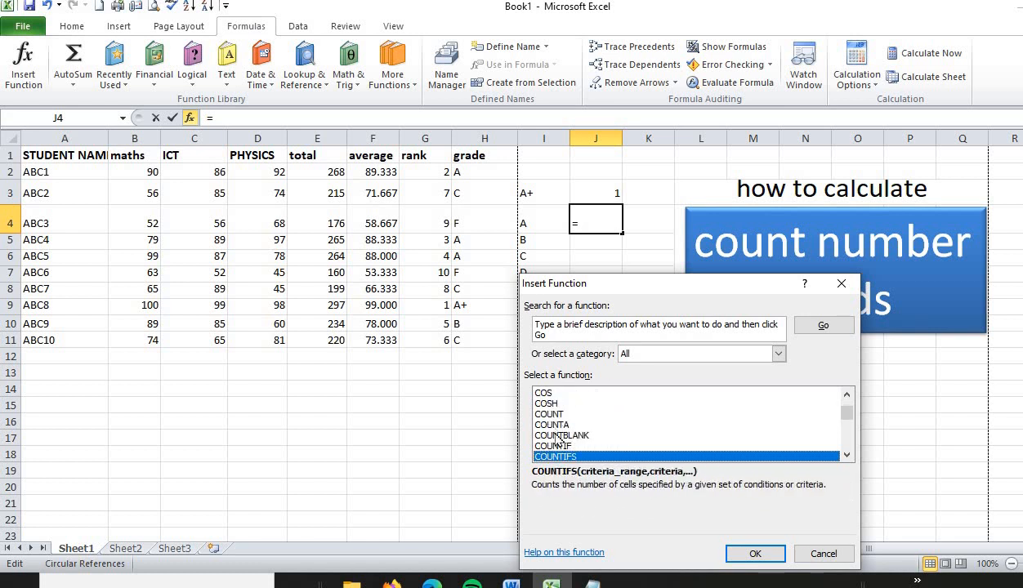
{"action": "left_click", "coordinate": [557, 447]}
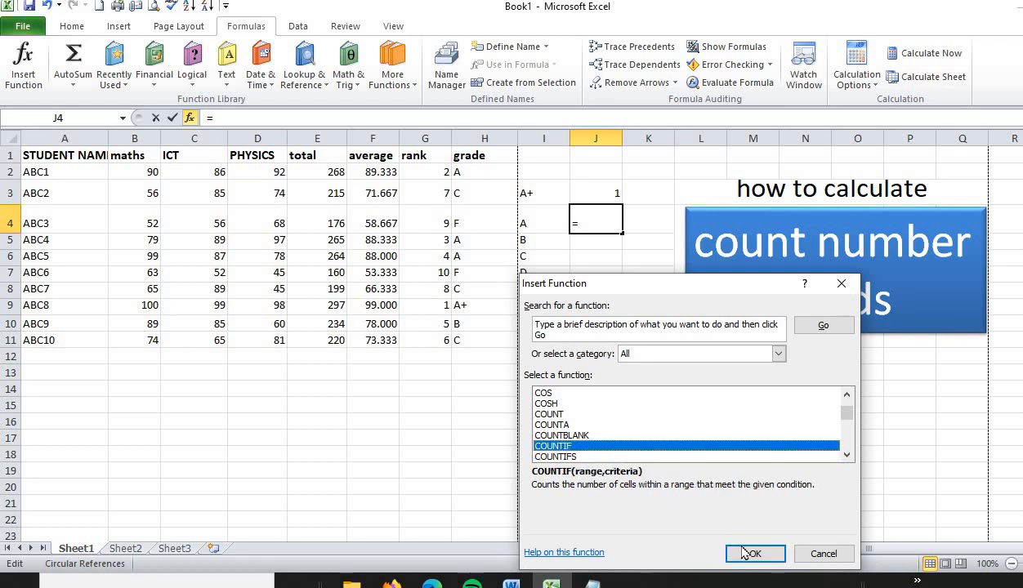
{"action": "left_click", "coordinate": [742, 553]}
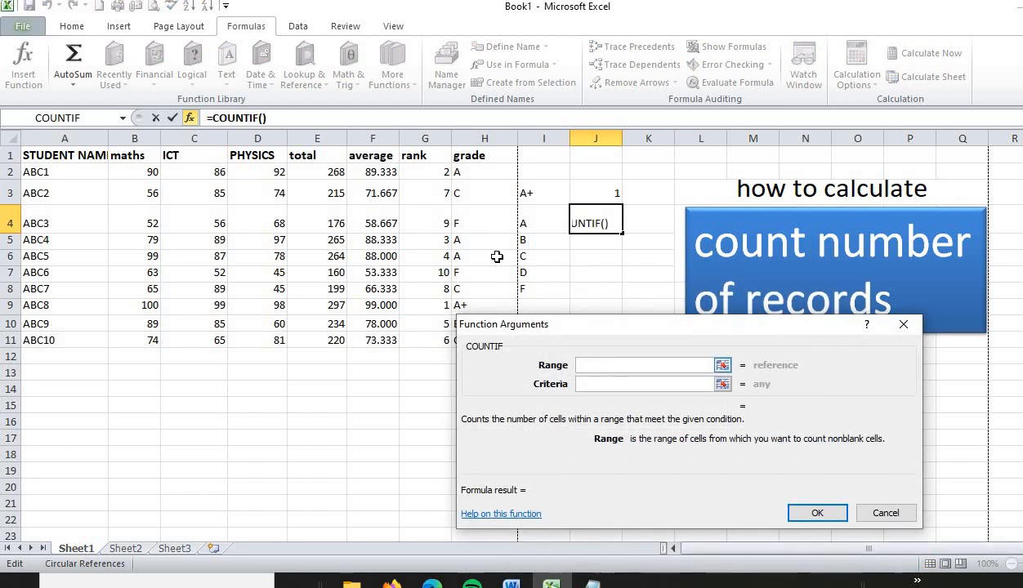
Step: Complete the COUNTIF in J4 with range H2:H11 and criteria "A", and check it against the A grades in column H
{"action": "left_click_drag", "start_coordinate": [571, 333], "coordinate": [634, 387]}
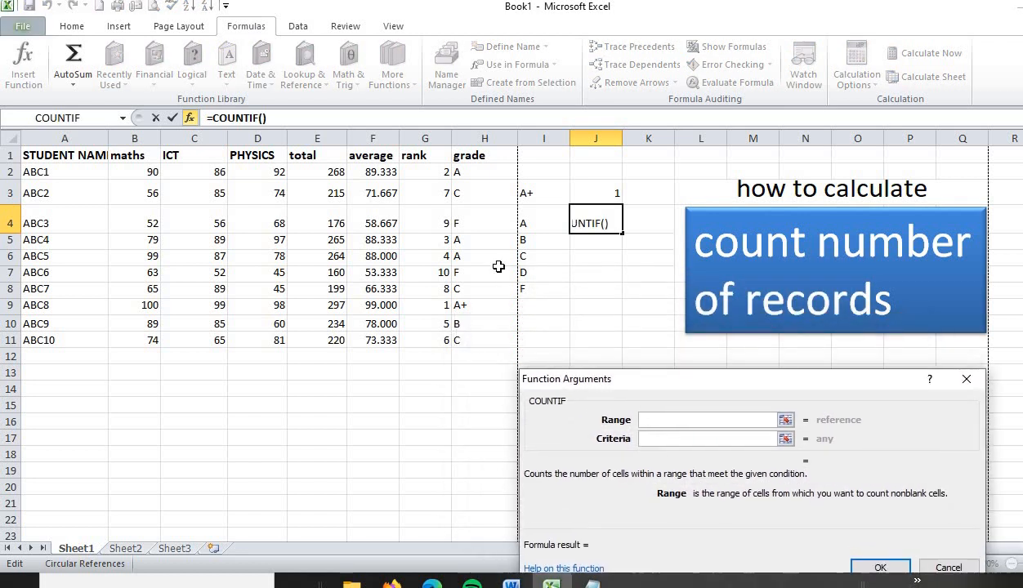
{"action": "left_click_drag", "start_coordinate": [470, 172], "coordinate": [470, 340]}
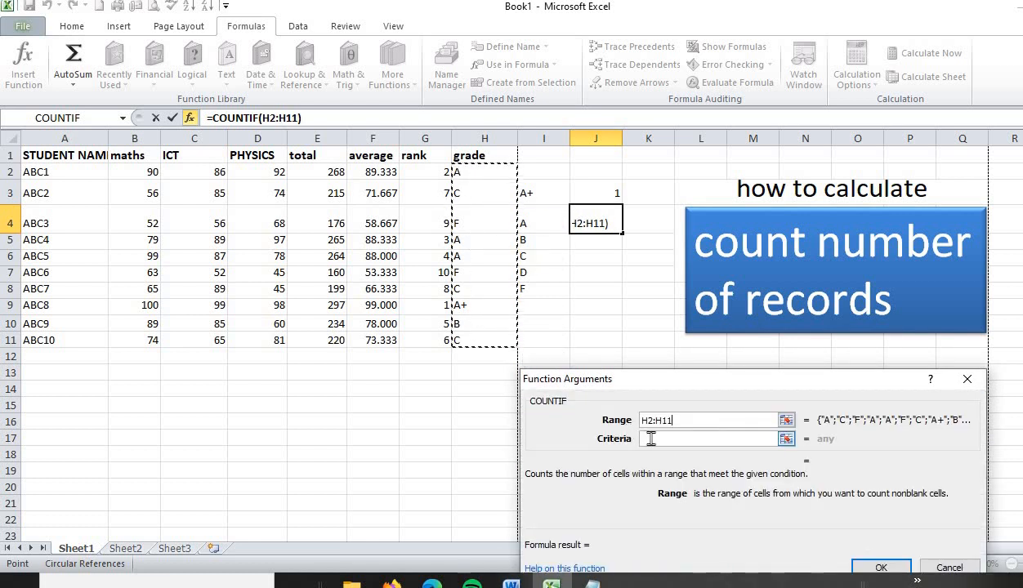
{"action": "left_click", "coordinate": [650, 438]}
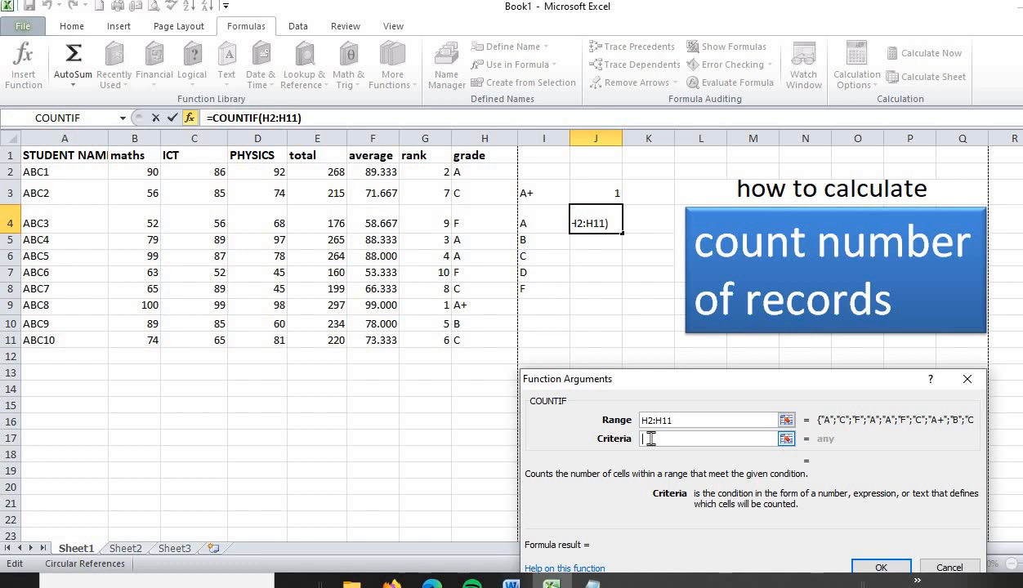
{"action": "type", "text": "\"A"}
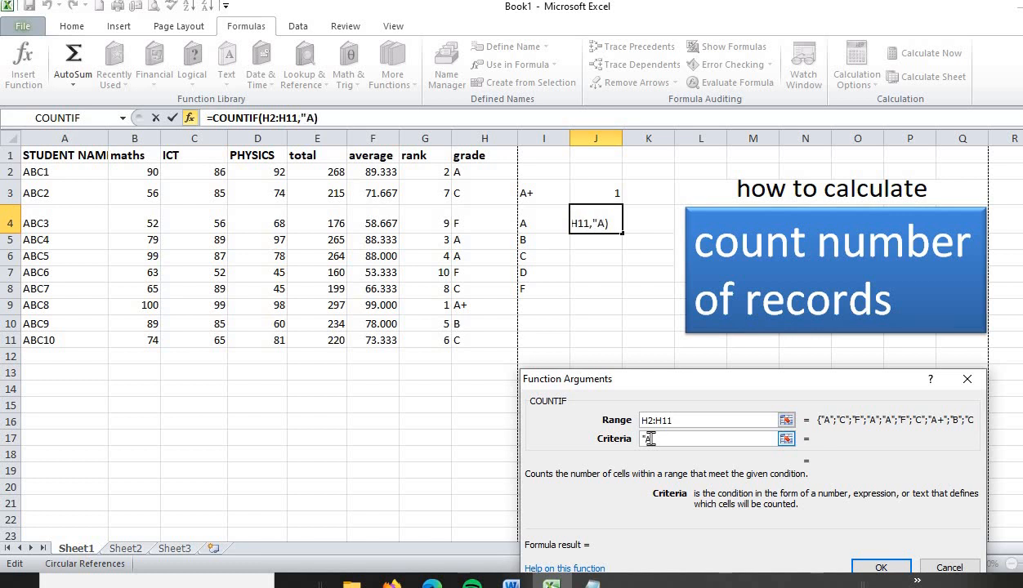
{"action": "type", "text": "\""}
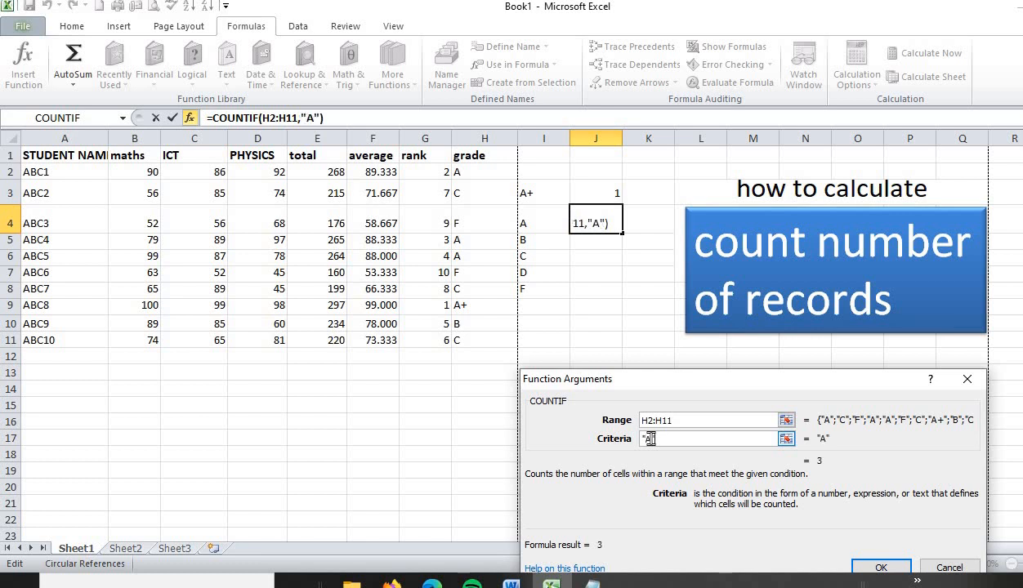
{"action": "left_click", "coordinate": [876, 568]}
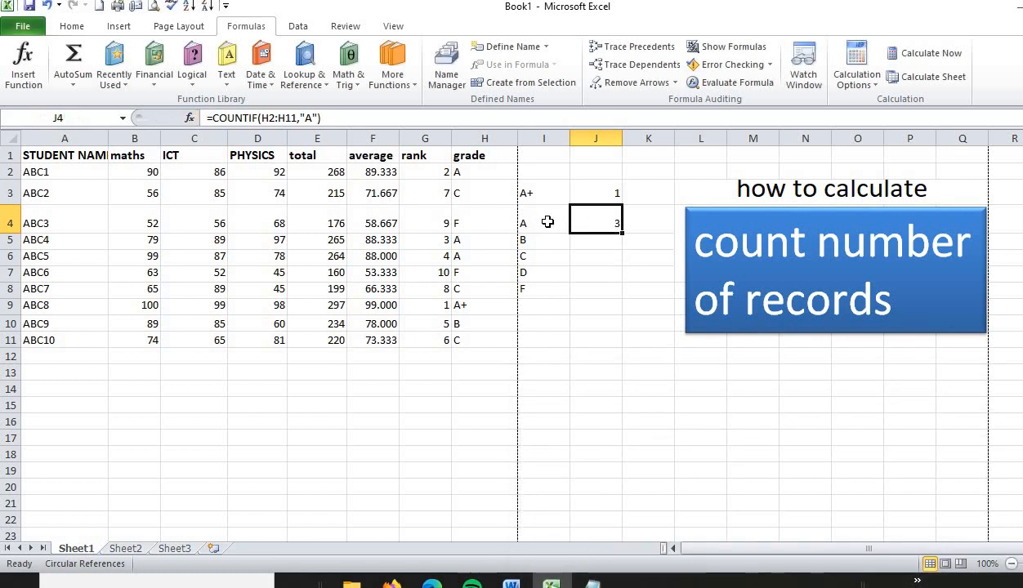
{"action": "left_click", "coordinate": [469, 173]}
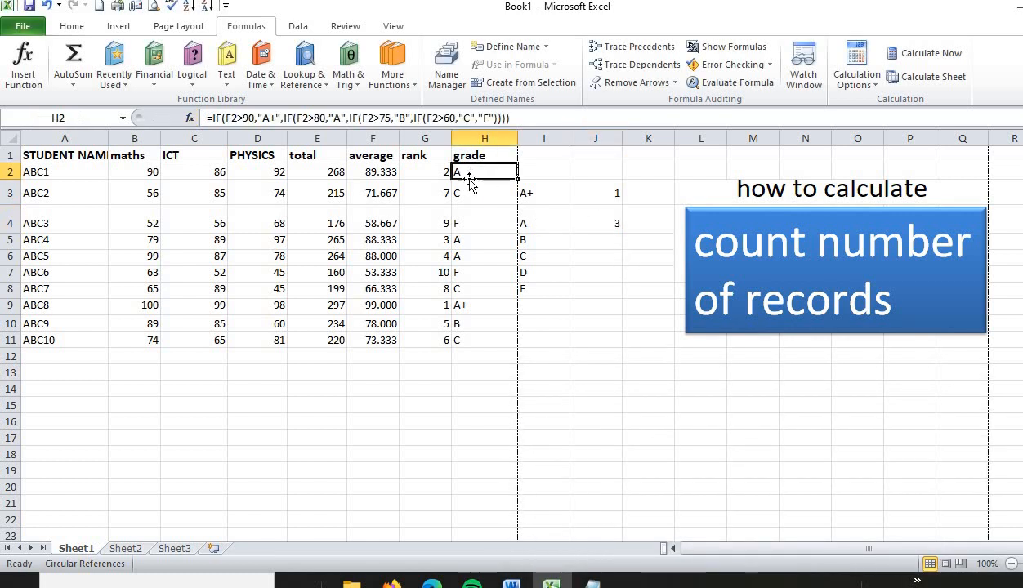
{"action": "left_click", "coordinate": [471, 239]}
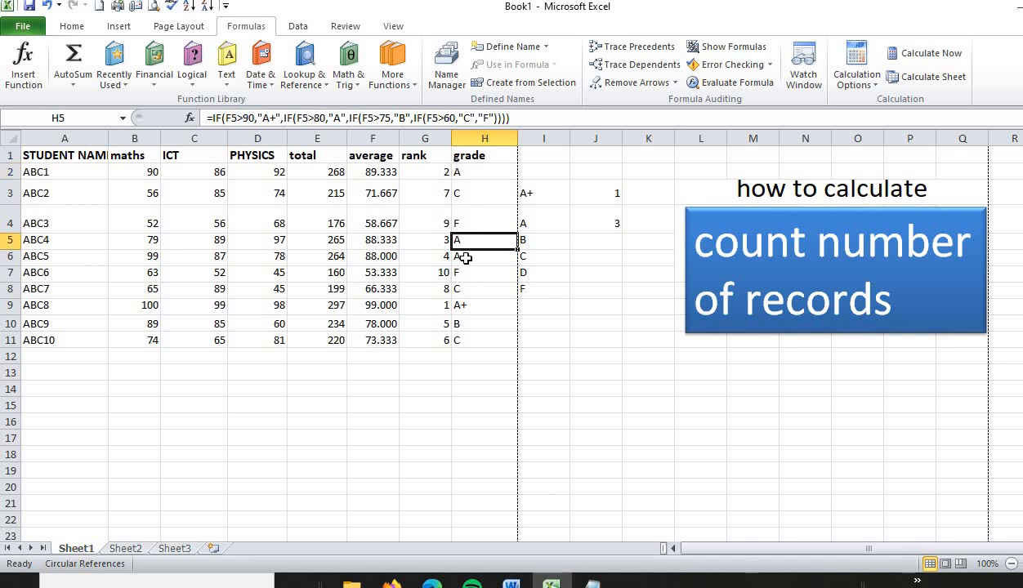
{"action": "left_click", "coordinate": [464, 259]}
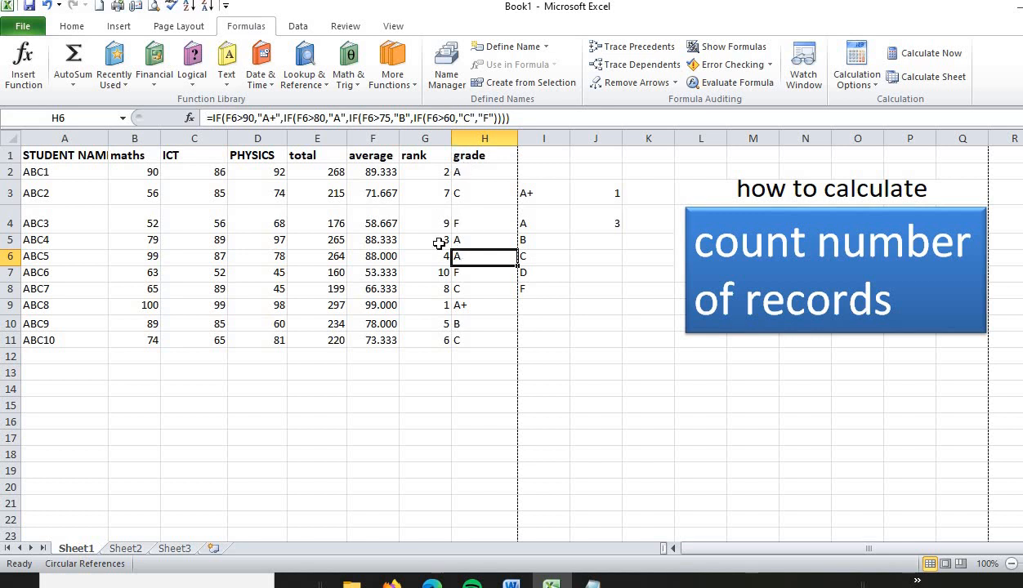
Step: Insert the COUNTIF function in cell J8, beside the F label, choosing it from the full function list
{"action": "left_click", "coordinate": [590, 296]}
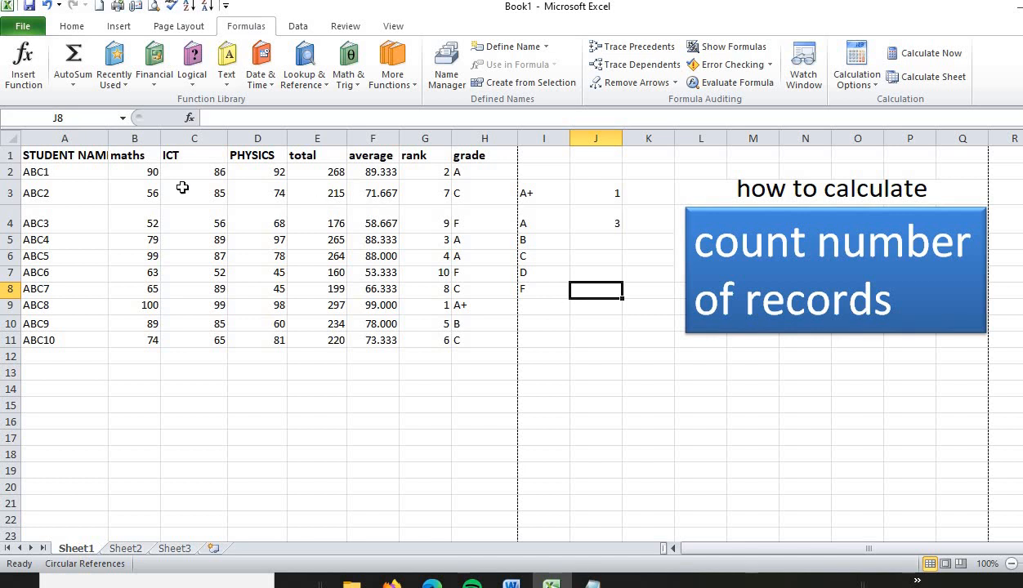
{"action": "left_click", "coordinate": [24, 74]}
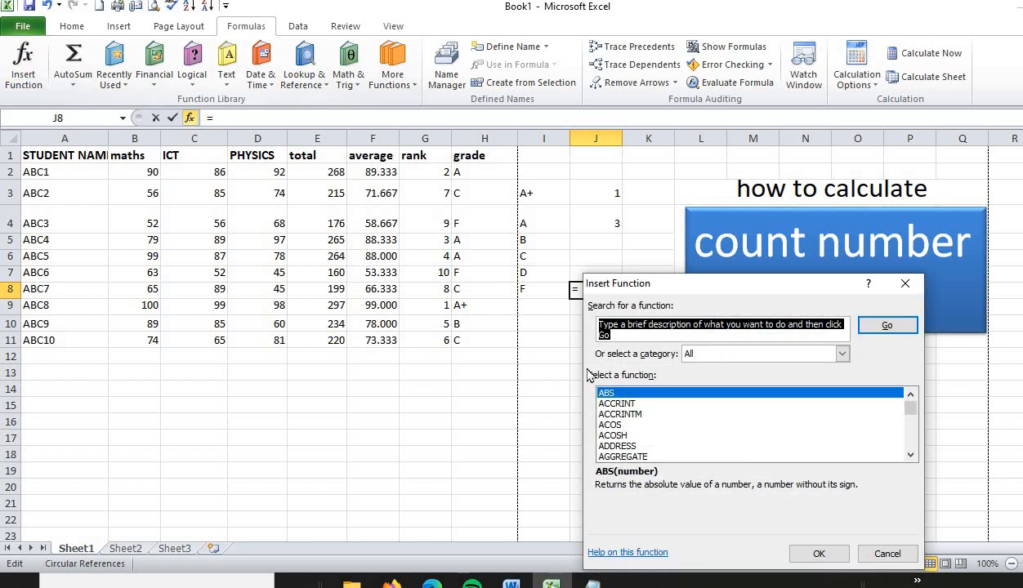
{"action": "left_click", "coordinate": [625, 414]}
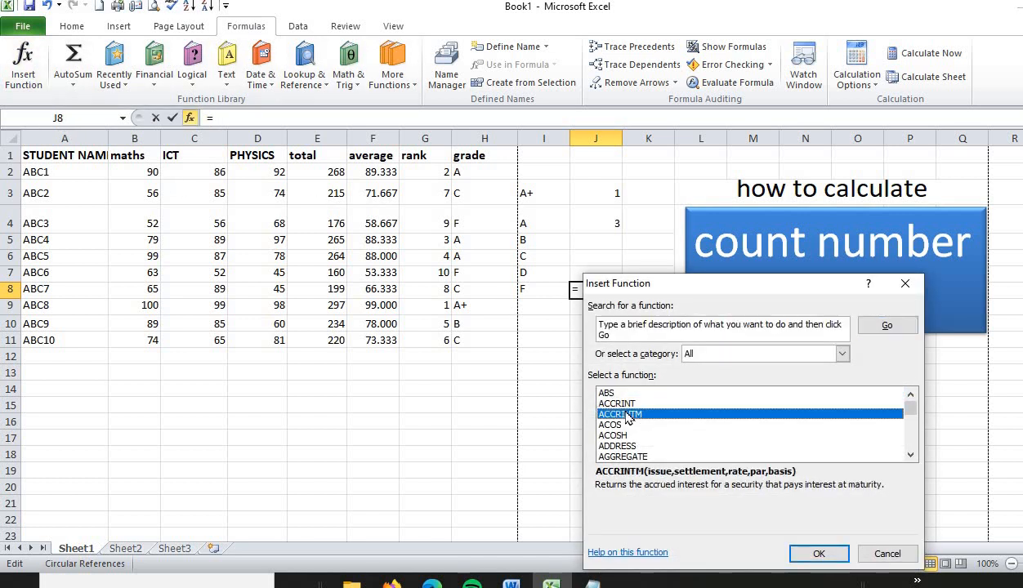
{"action": "key", "text": "c"}
{"action": "key", "text": "Down"}
{"action": "key", "text": "Down"}
{"action": "key", "text": "Down"}
{"action": "key", "text": "Down"}
{"action": "key", "text": "Down"}
{"action": "key", "text": "Down"}
{"action": "key", "text": "Down"}
{"action": "key", "text": "Down"}
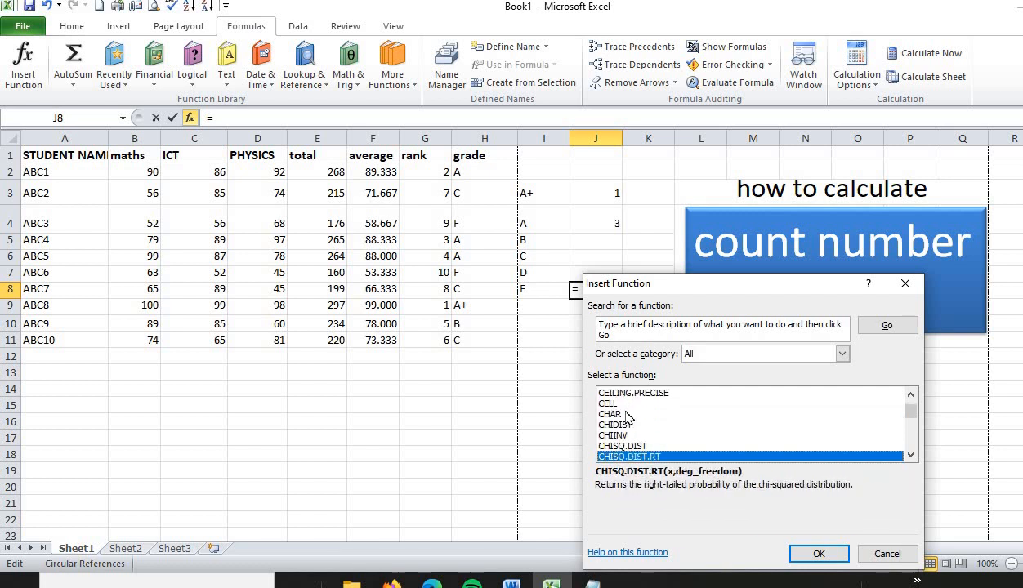
{"action": "key", "text": "Down"}
{"action": "key", "text": "Down"}
{"action": "key", "text": "Down"}
{"action": "key", "text": "Down"}
{"action": "key", "text": "Down"}
{"action": "key", "text": "Down"}
{"action": "key", "text": "Down"}
{"action": "key", "text": "Down"}
{"action": "key", "text": "Down"}
{"action": "key", "text": "Down"}
{"action": "key", "text": "Down"}
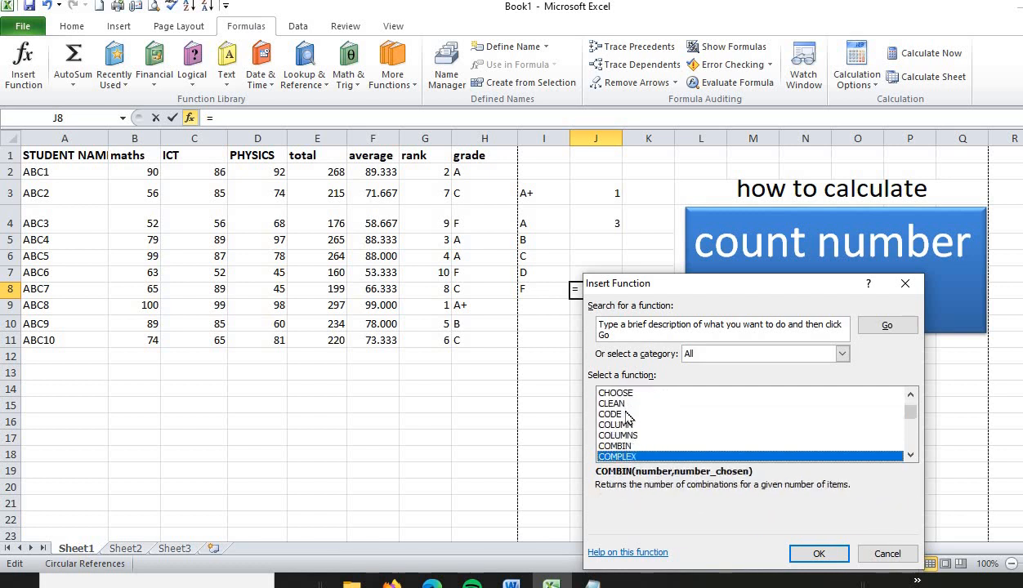
{"action": "key", "text": "Down"}
{"action": "key", "text": "Down"}
{"action": "key", "text": "Down"}
{"action": "key", "text": "Down"}
{"action": "key", "text": "Down"}
{"action": "key", "text": "Down"}
{"action": "key", "text": "Down"}
{"action": "key", "text": "Down"}
{"action": "key", "text": "Down"}
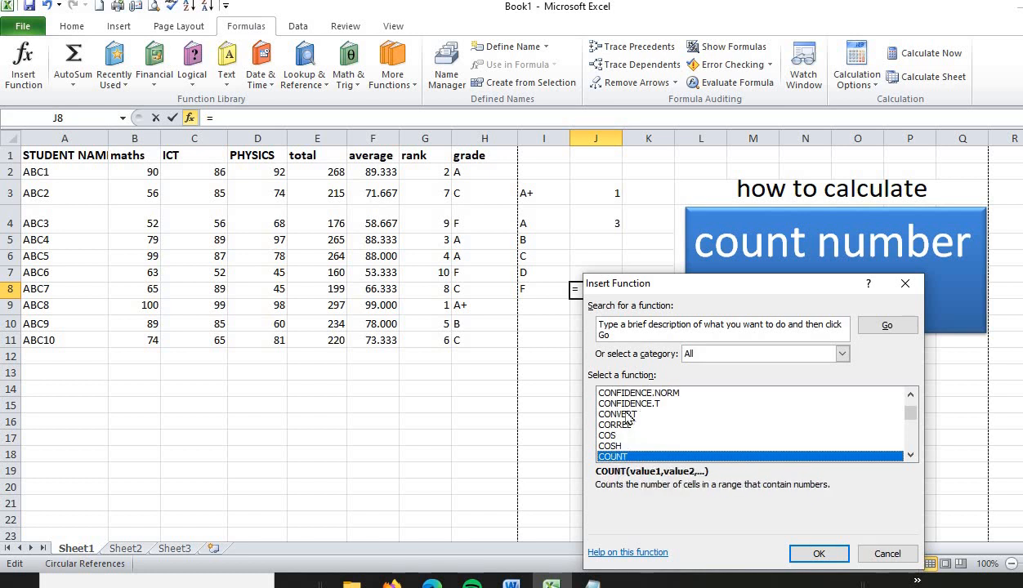
{"action": "key", "text": "Down"}
{"action": "key", "text": "Down"}
{"action": "key", "text": "Down"}
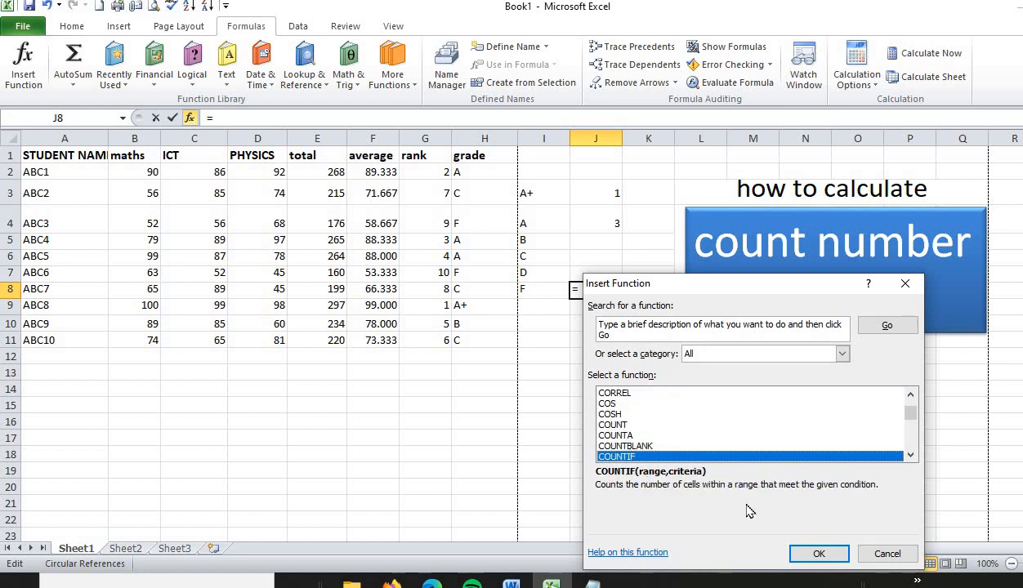
{"action": "left_click", "coordinate": [811, 555]}
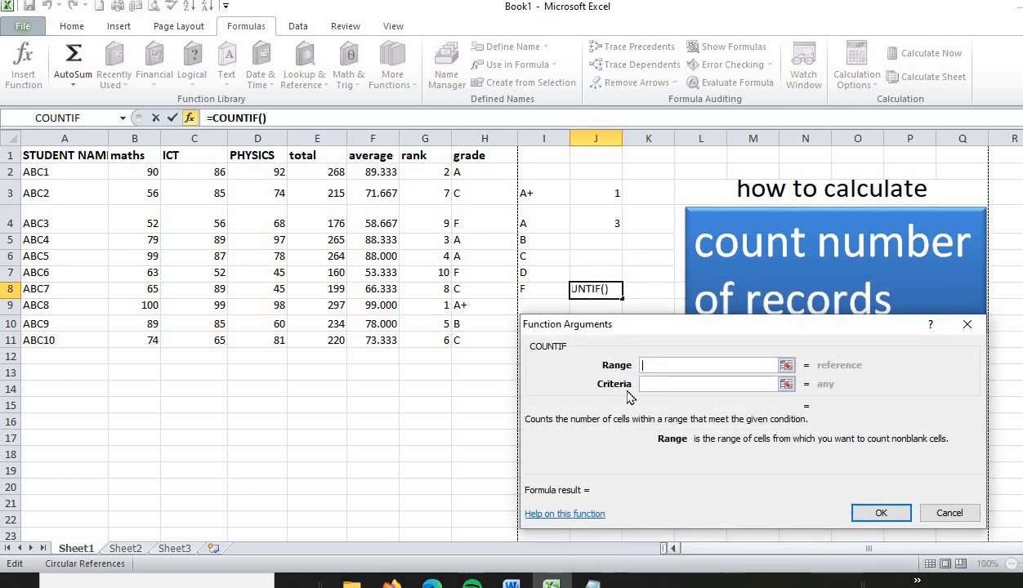
Step: Complete the COUNTIF in J8 with range H2:H11 and criteria "F", and check it against the F grades in column H
{"action": "left_click_drag", "start_coordinate": [464, 172], "coordinate": [470, 340]}
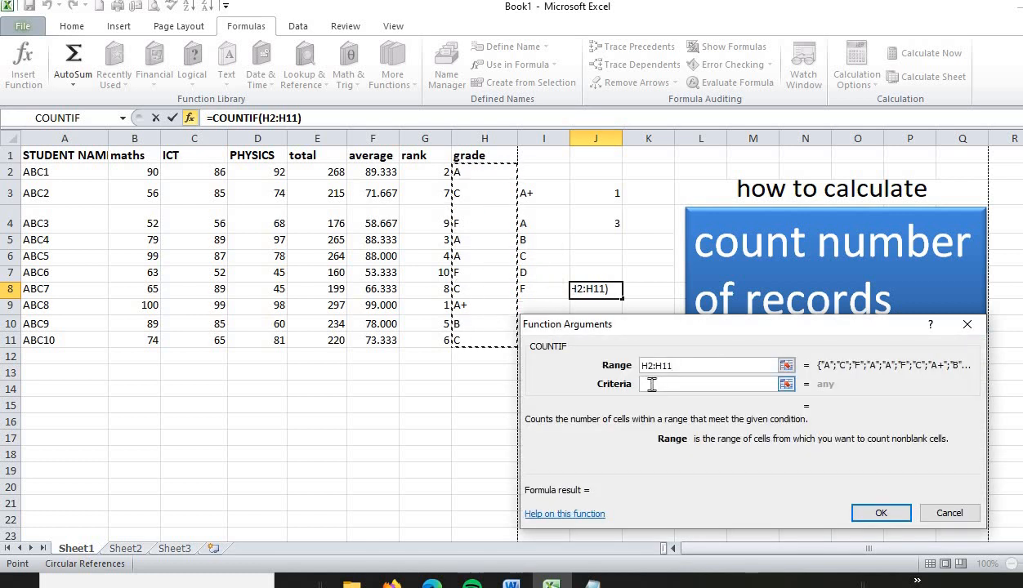
{"action": "left_click", "coordinate": [652, 384]}
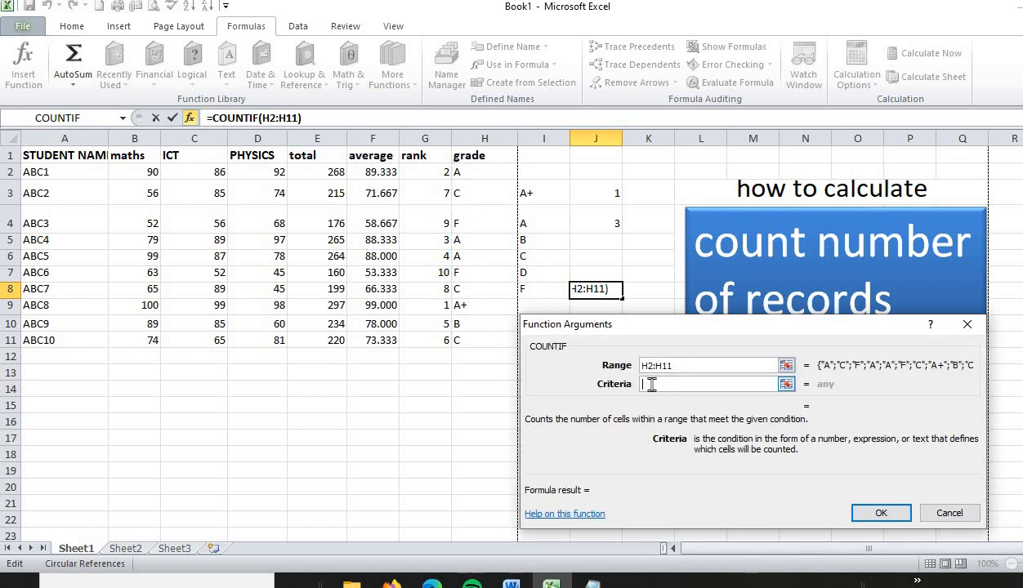
{"action": "type", "text": "\"F\""}
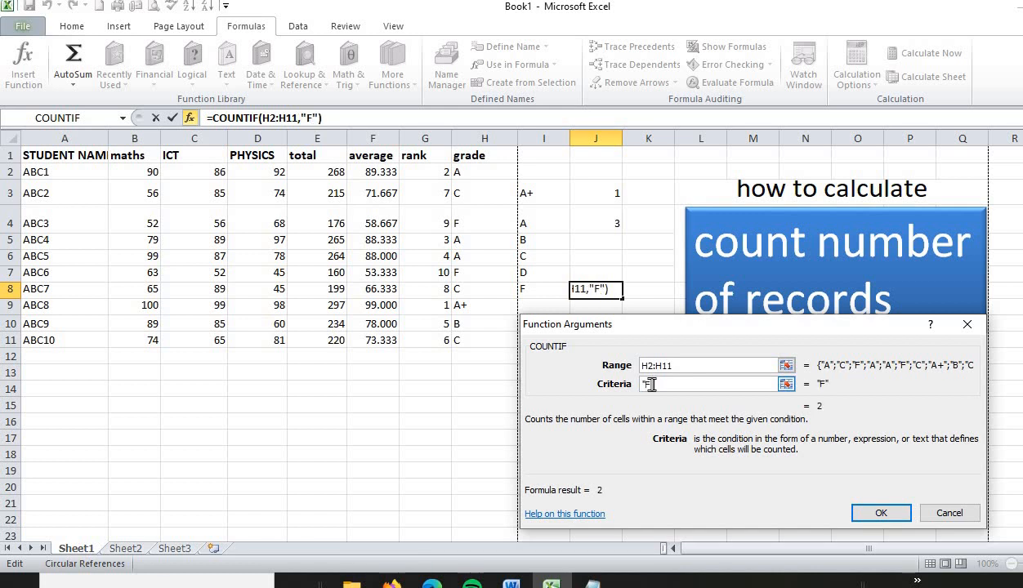
{"action": "left_click", "coordinate": [880, 515]}
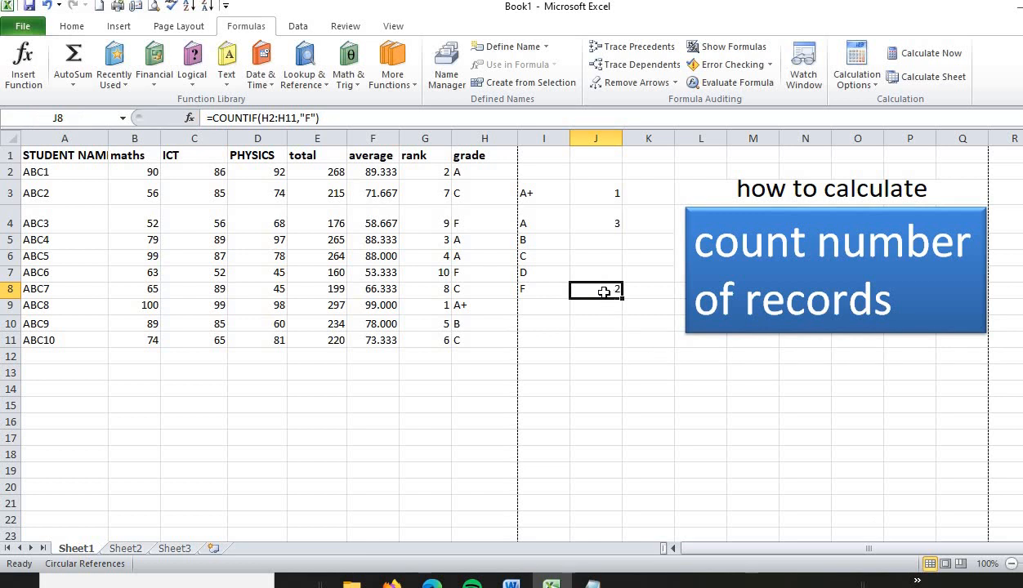
{"action": "left_click", "coordinate": [463, 221]}
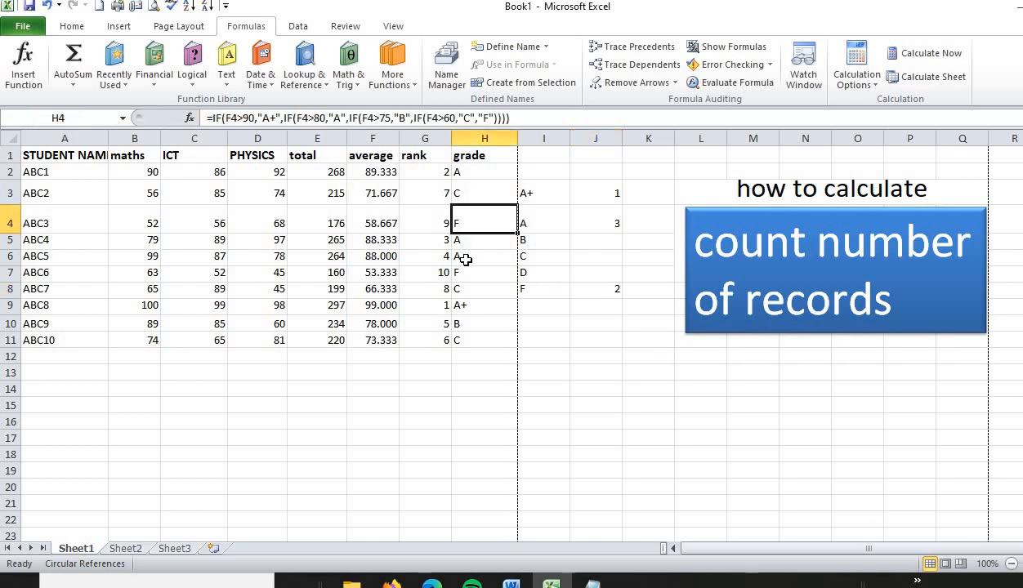
{"action": "left_click", "coordinate": [468, 277]}
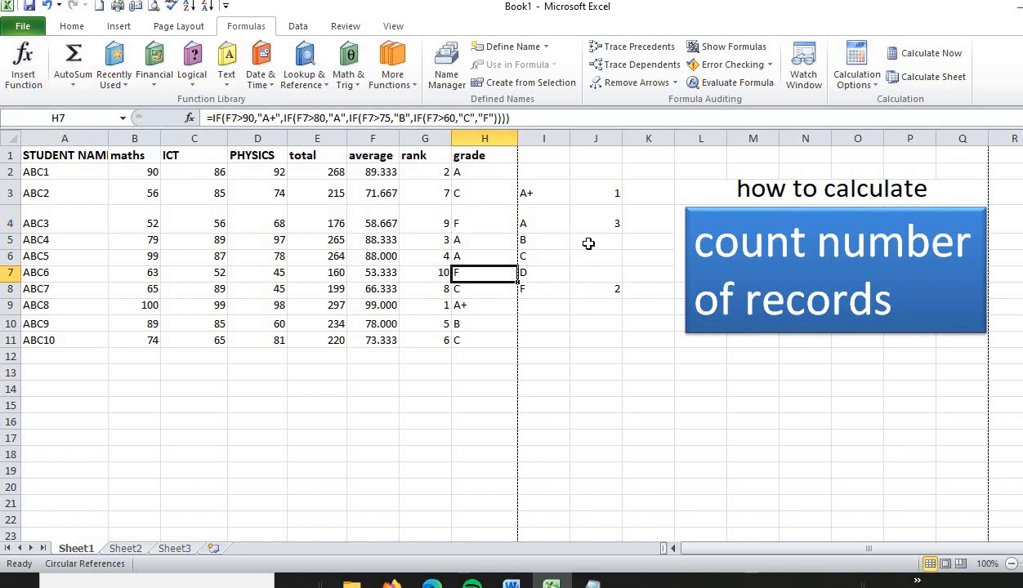
Step: Enter the formula =COUNTIF(H2:H12,"B") directly in cell J5, beside the B label, and check it against the B grade in column H
{"action": "left_click", "coordinate": [588, 243]}
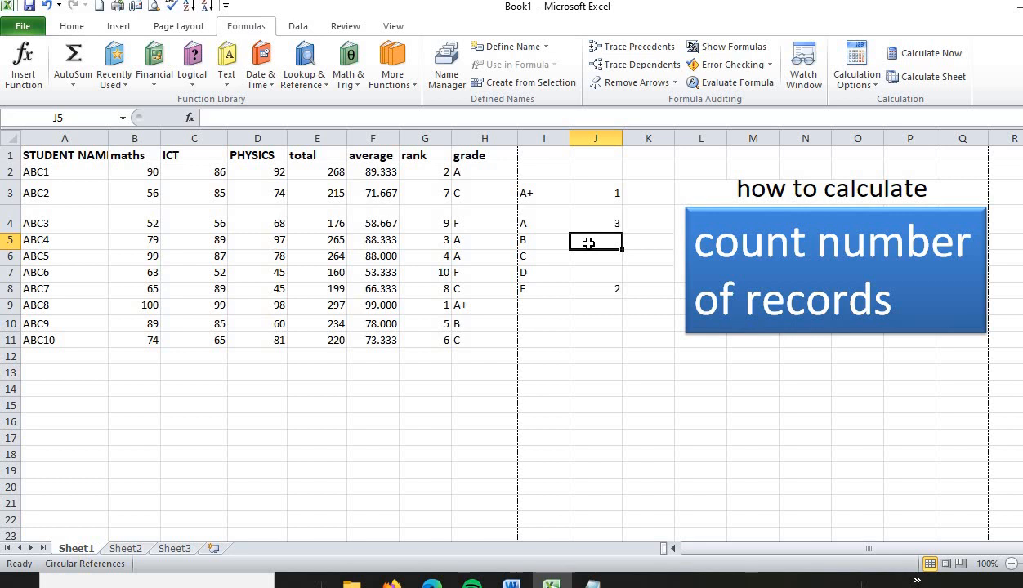
{"action": "type", "text": "="}
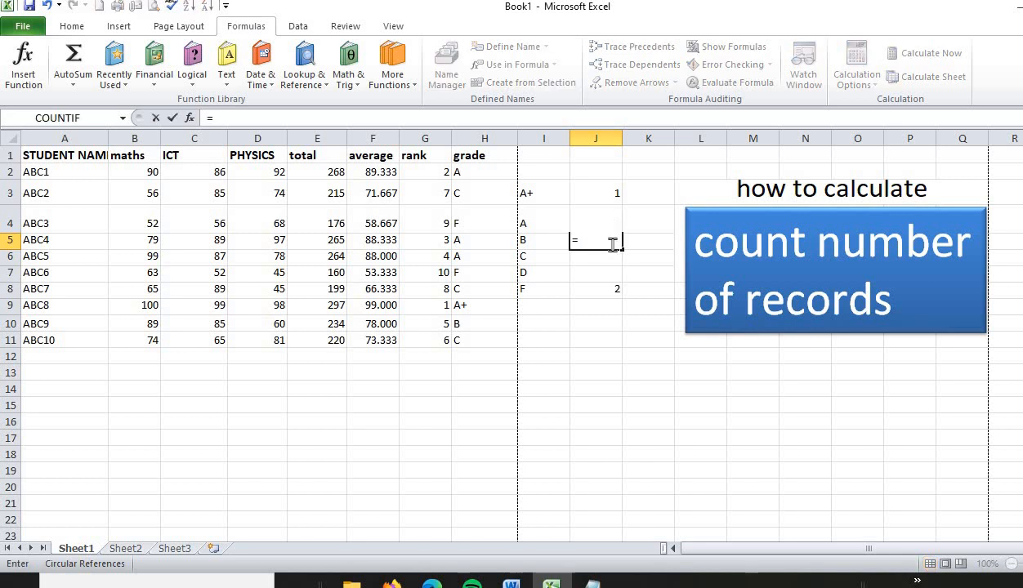
{"action": "type", "text": "cou"}
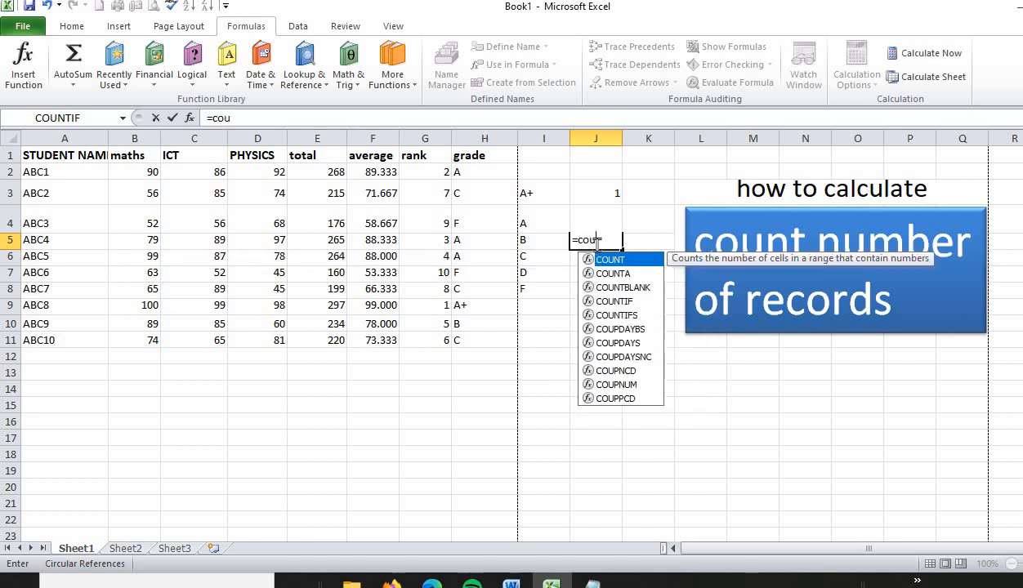
{"action": "type", "text": "ntif"}
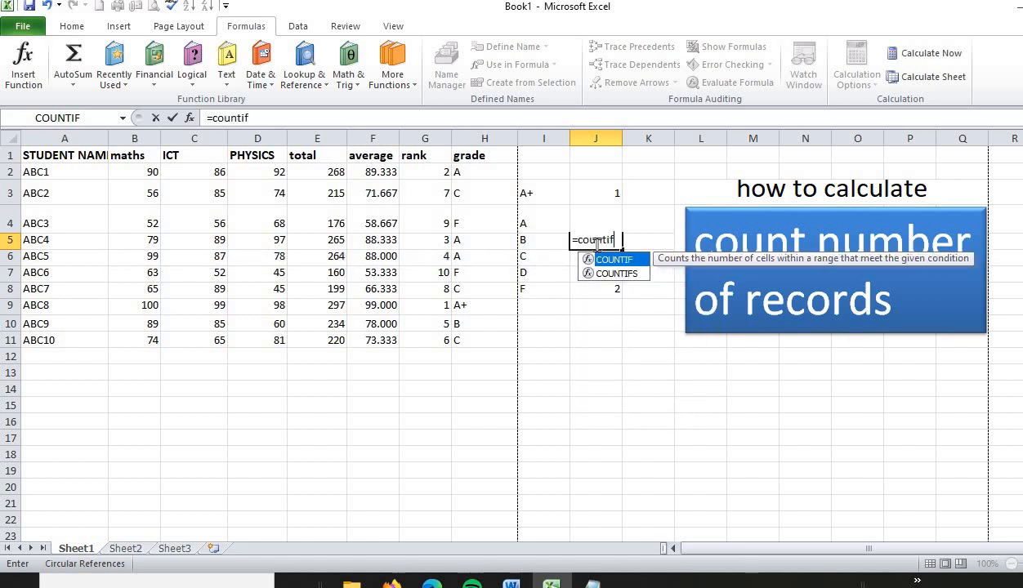
{"action": "type", "text": "("}
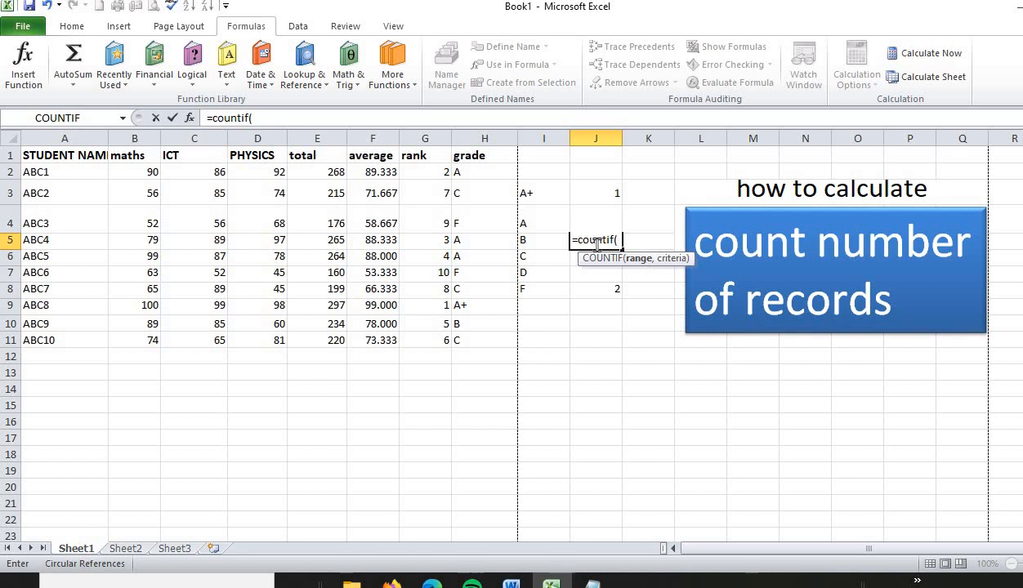
{"action": "left_click_drag", "start_coordinate": [467, 171], "coordinate": [478, 194]}
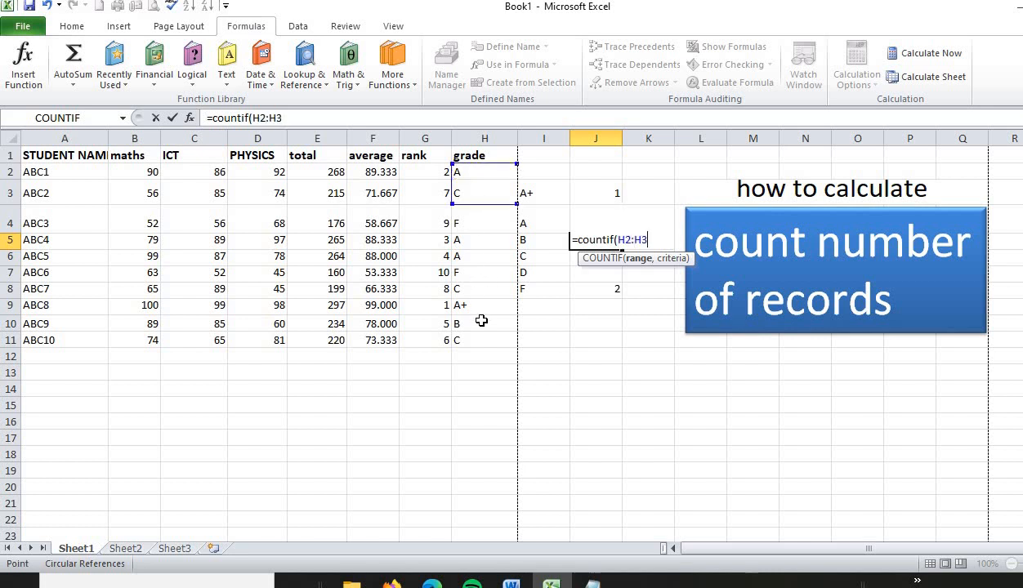
{"action": "left_click_drag", "start_coordinate": [481, 321], "coordinate": [482, 350]}
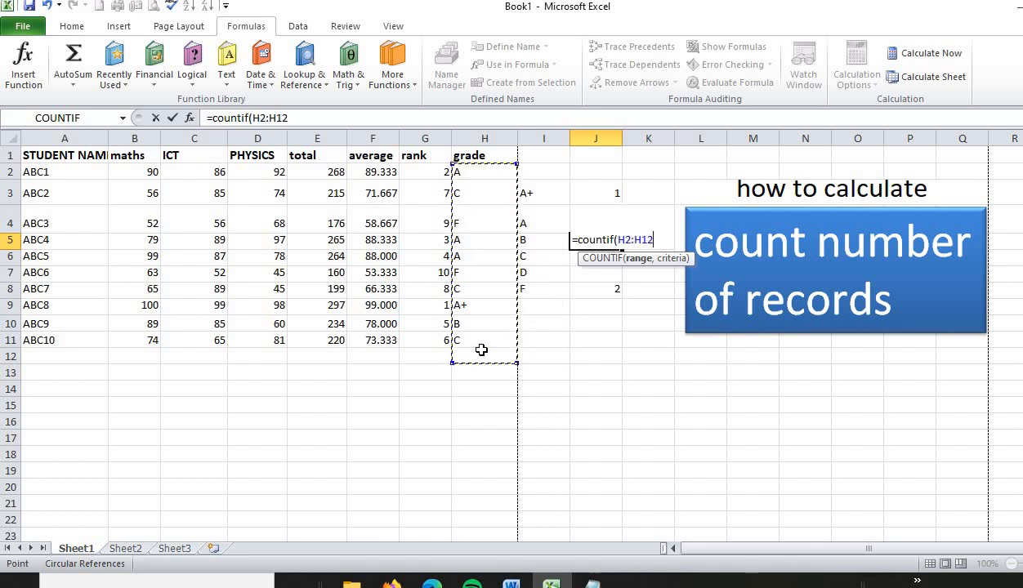
{"action": "type", "text": ","}
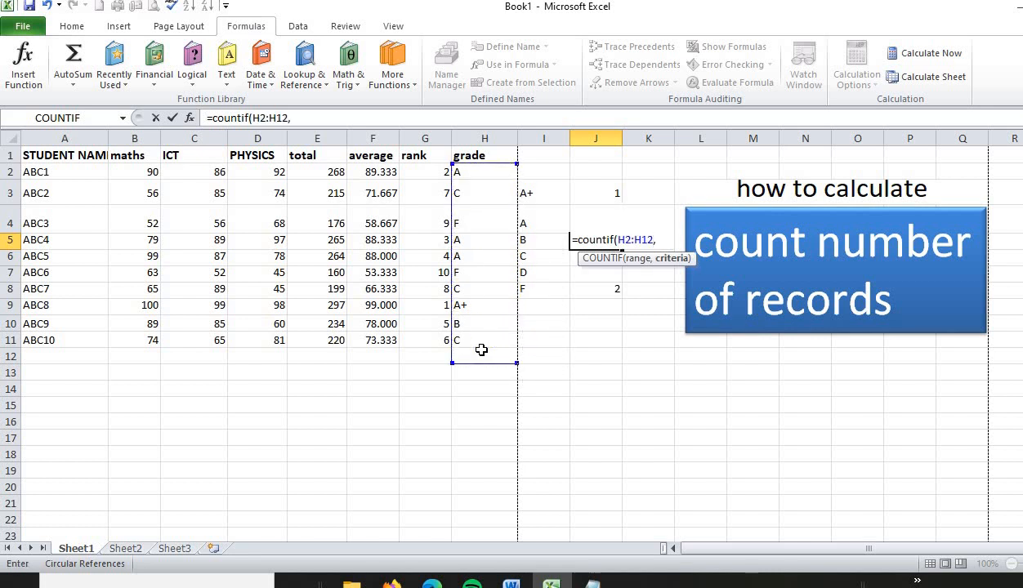
{"action": "type", "text": "\"B\")"}
{"action": "key", "text": "Return"}
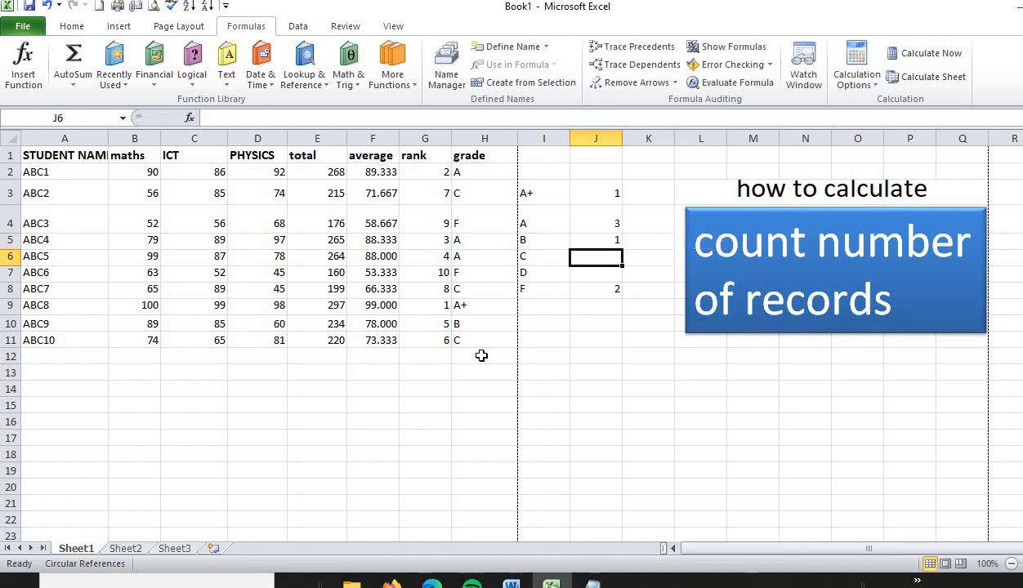
{"action": "left_click", "coordinate": [580, 240]}
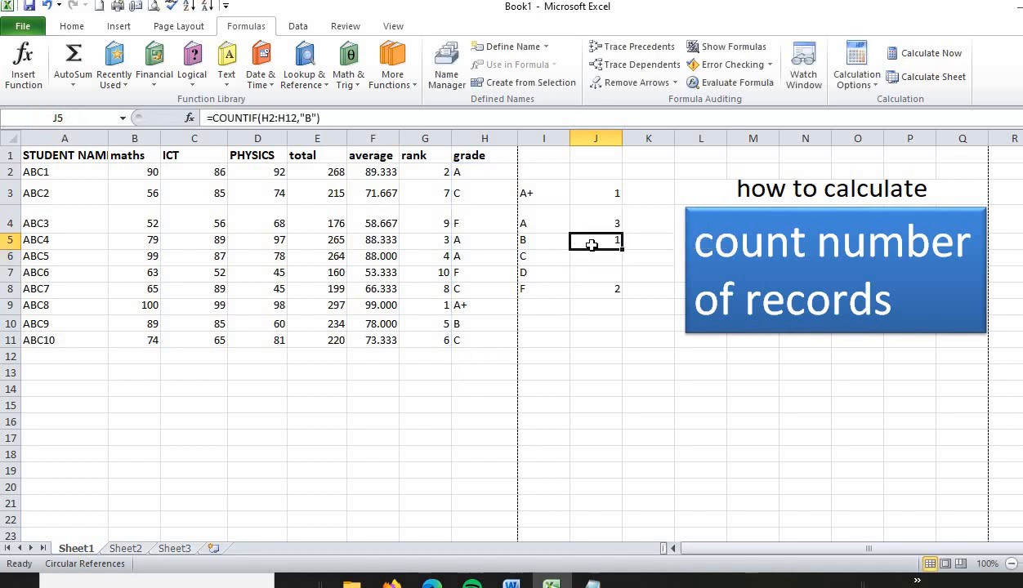
{"action": "left_click", "coordinate": [469, 327]}
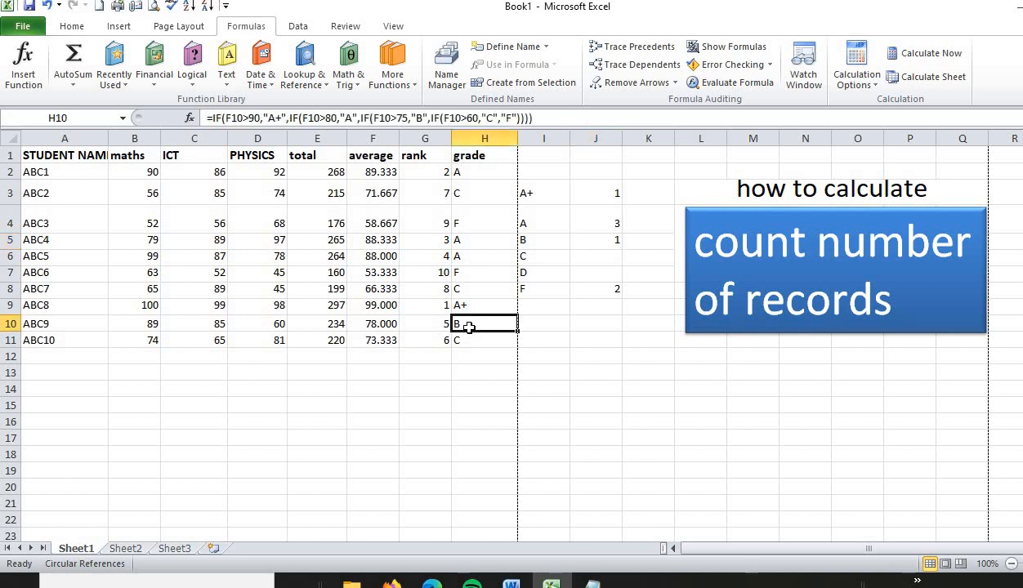